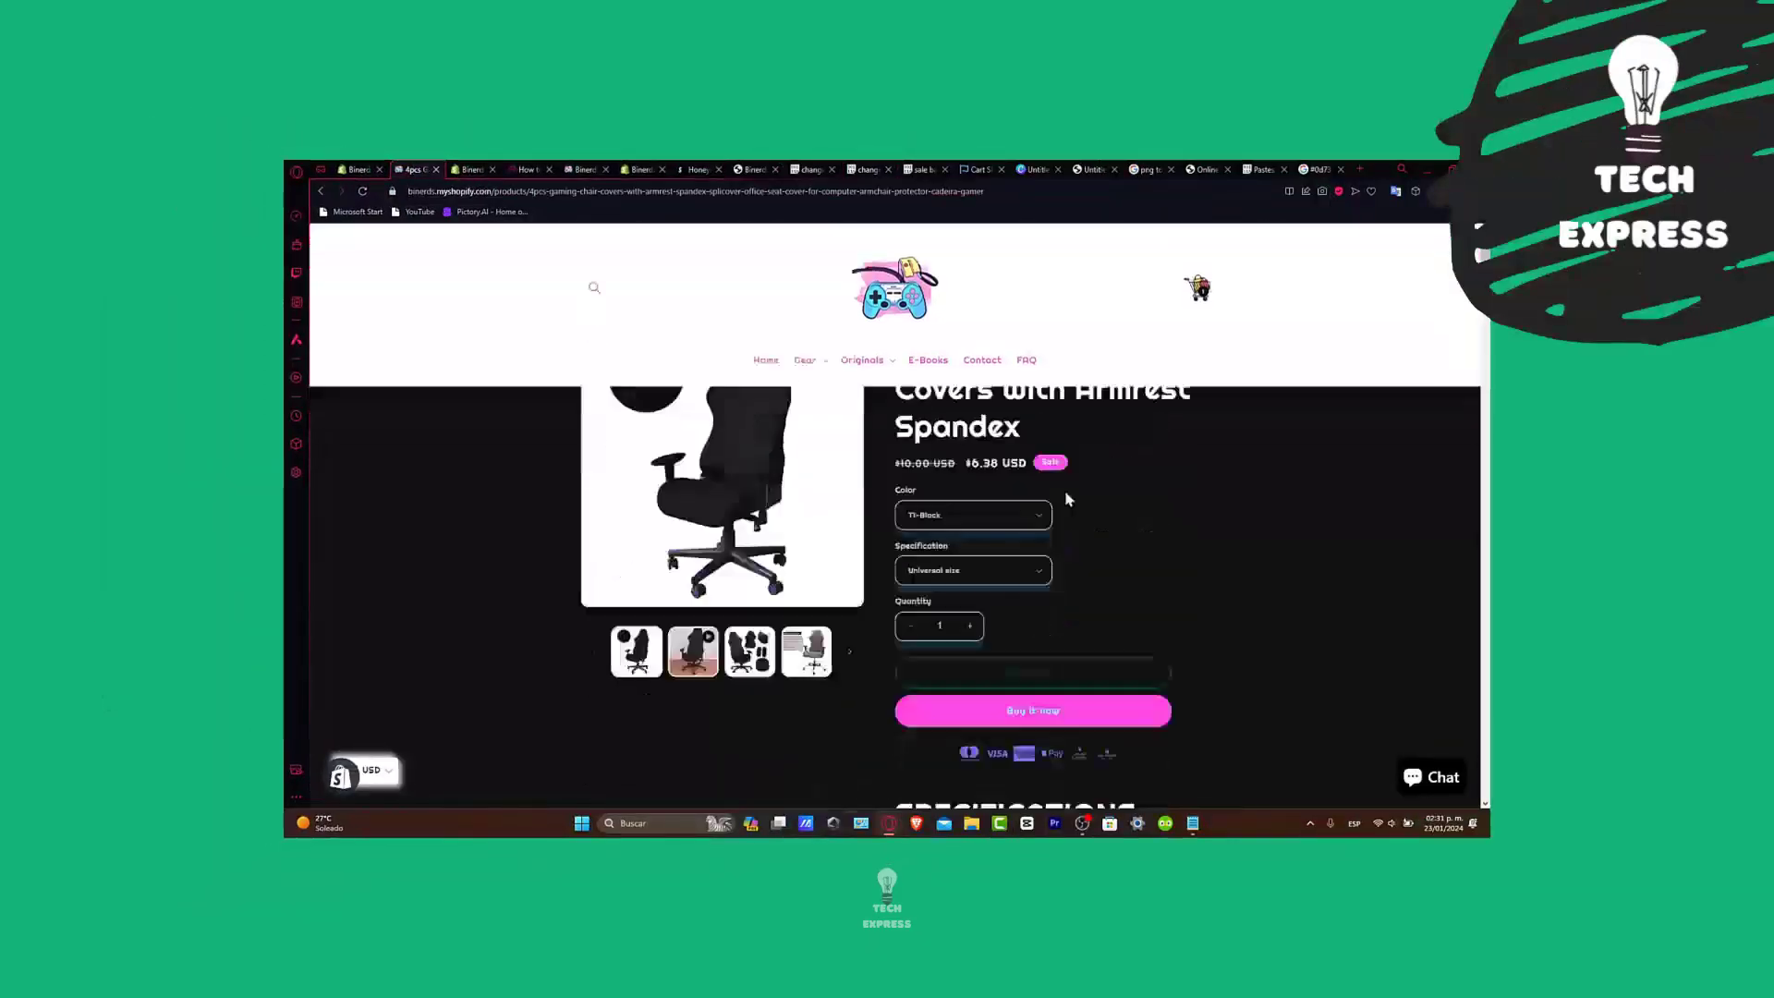
# - Leave the storefront product page and return to Copy of Crave's base.css in the code editor
pyautogui.scroll(-5, 1072, 508)
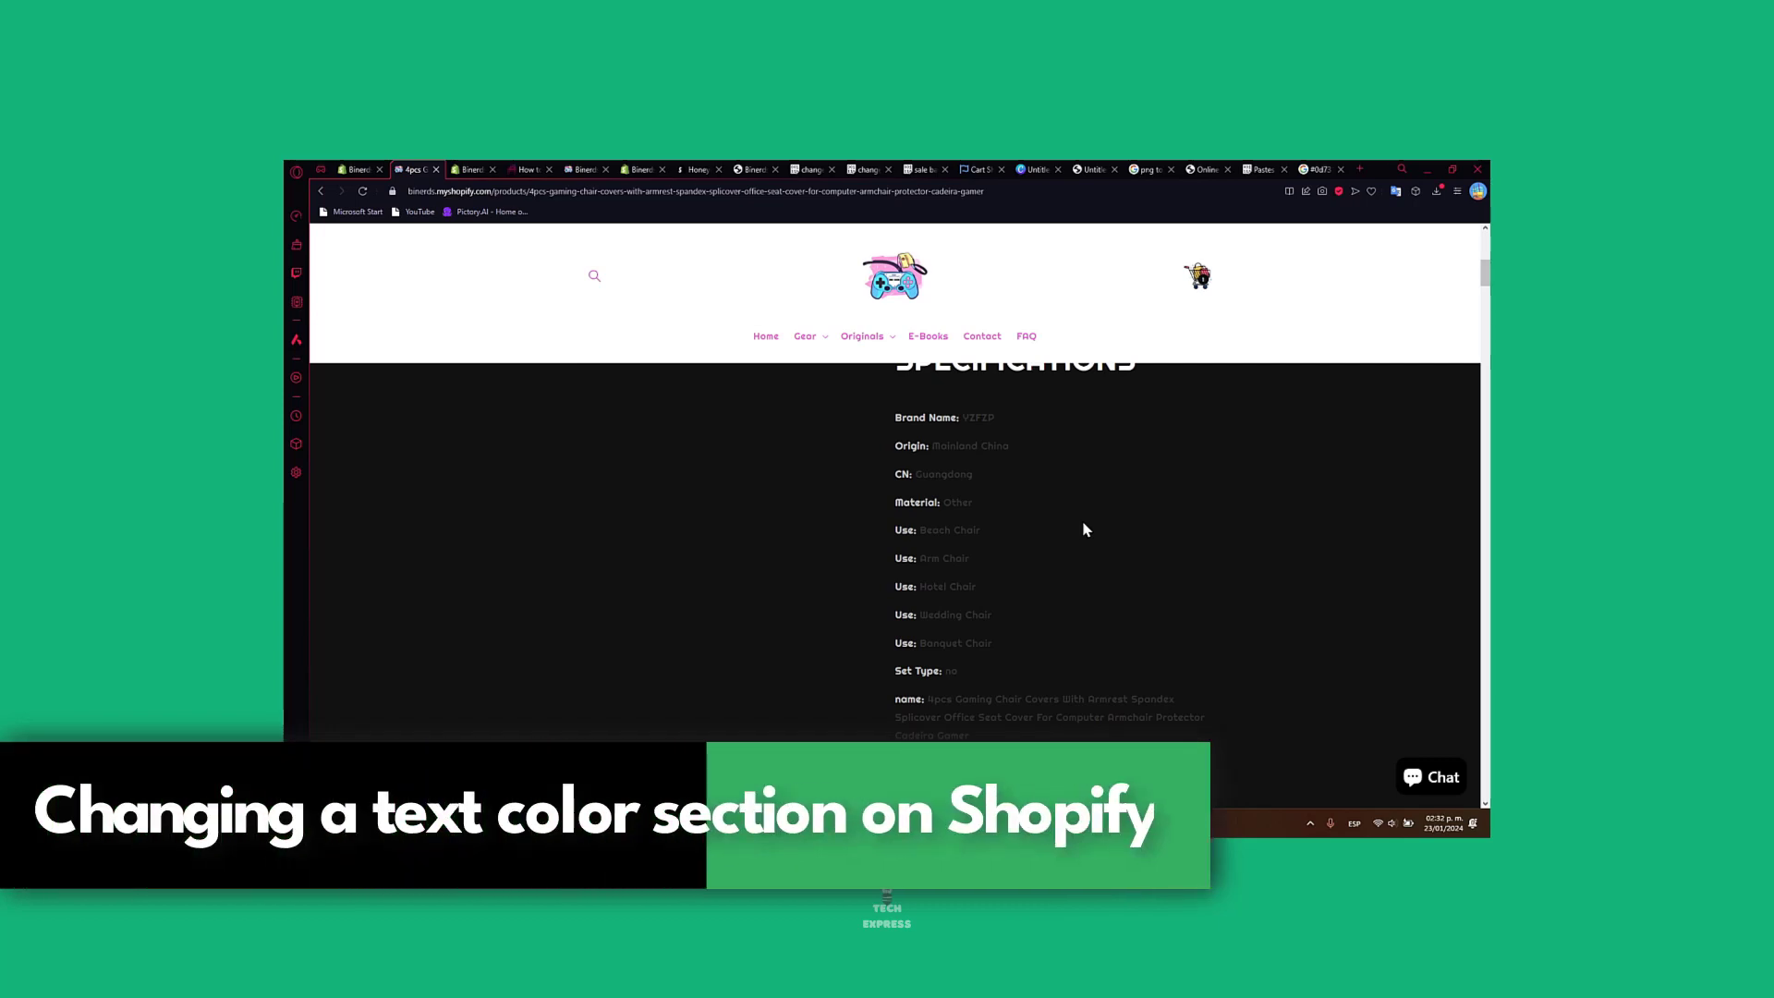
pyautogui.click(351, 169)
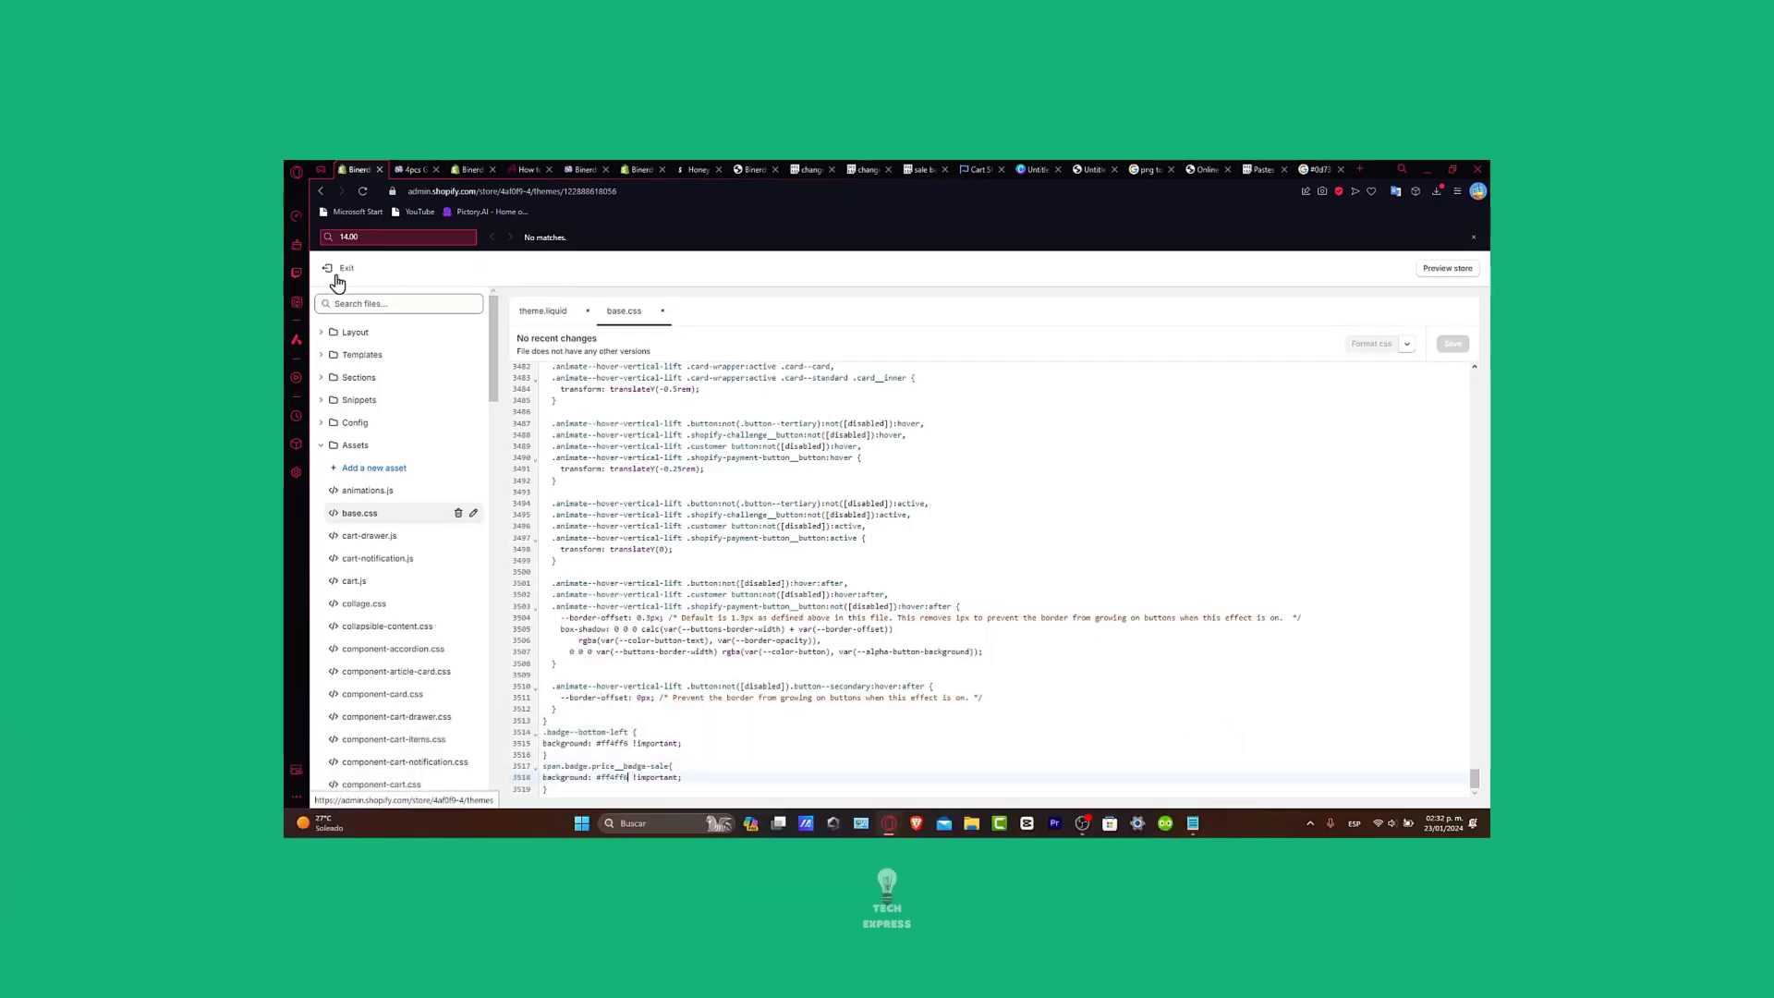
pyautogui.scroll(20, 957, 554)
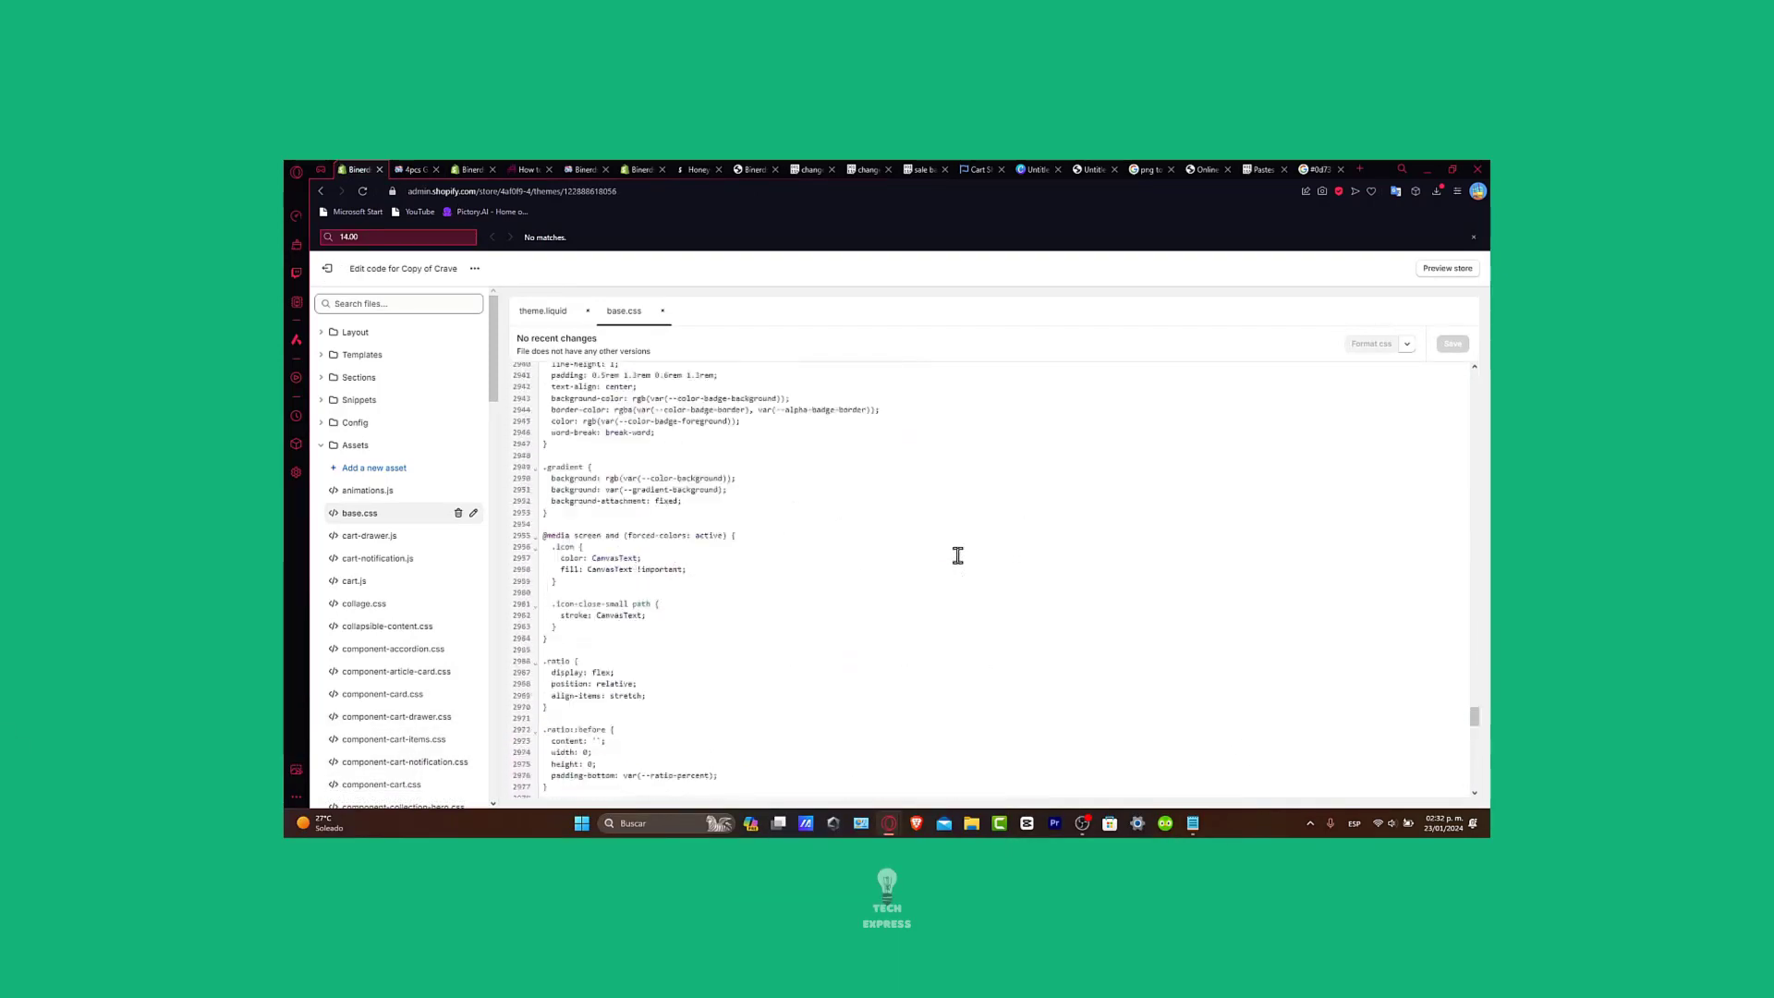
pyautogui.scroll(20, 958, 555)
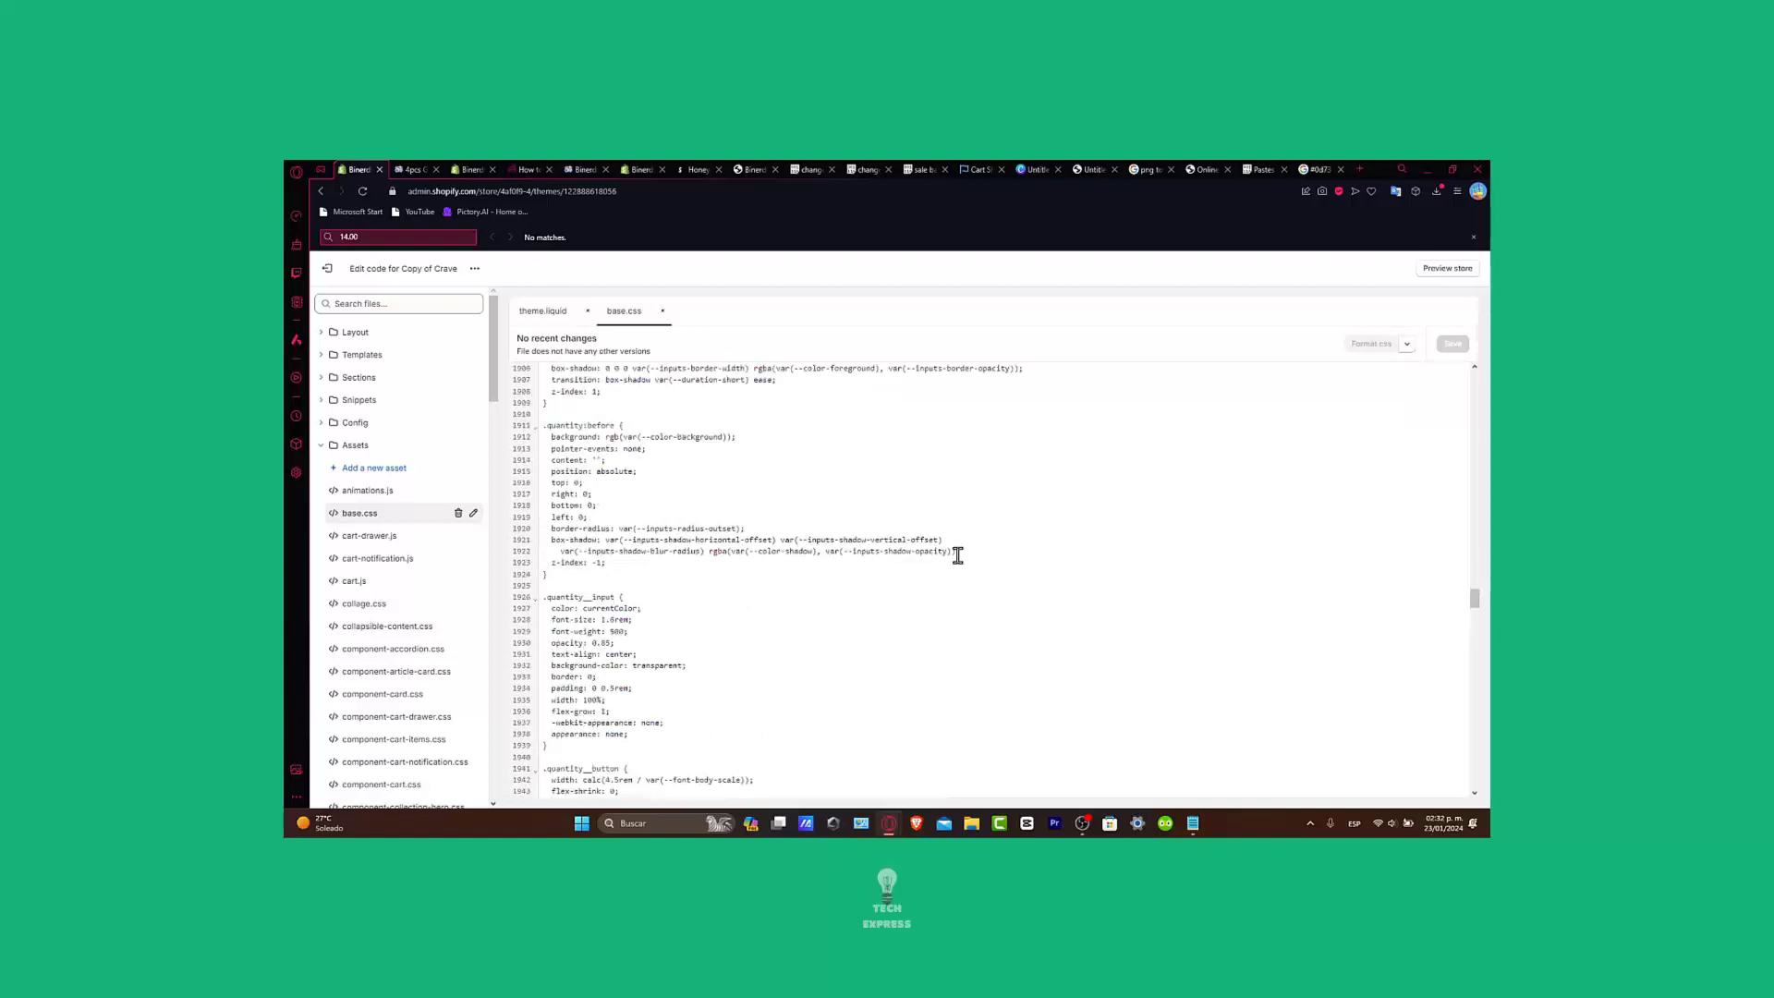
pyautogui.scroll(20, 957, 554)
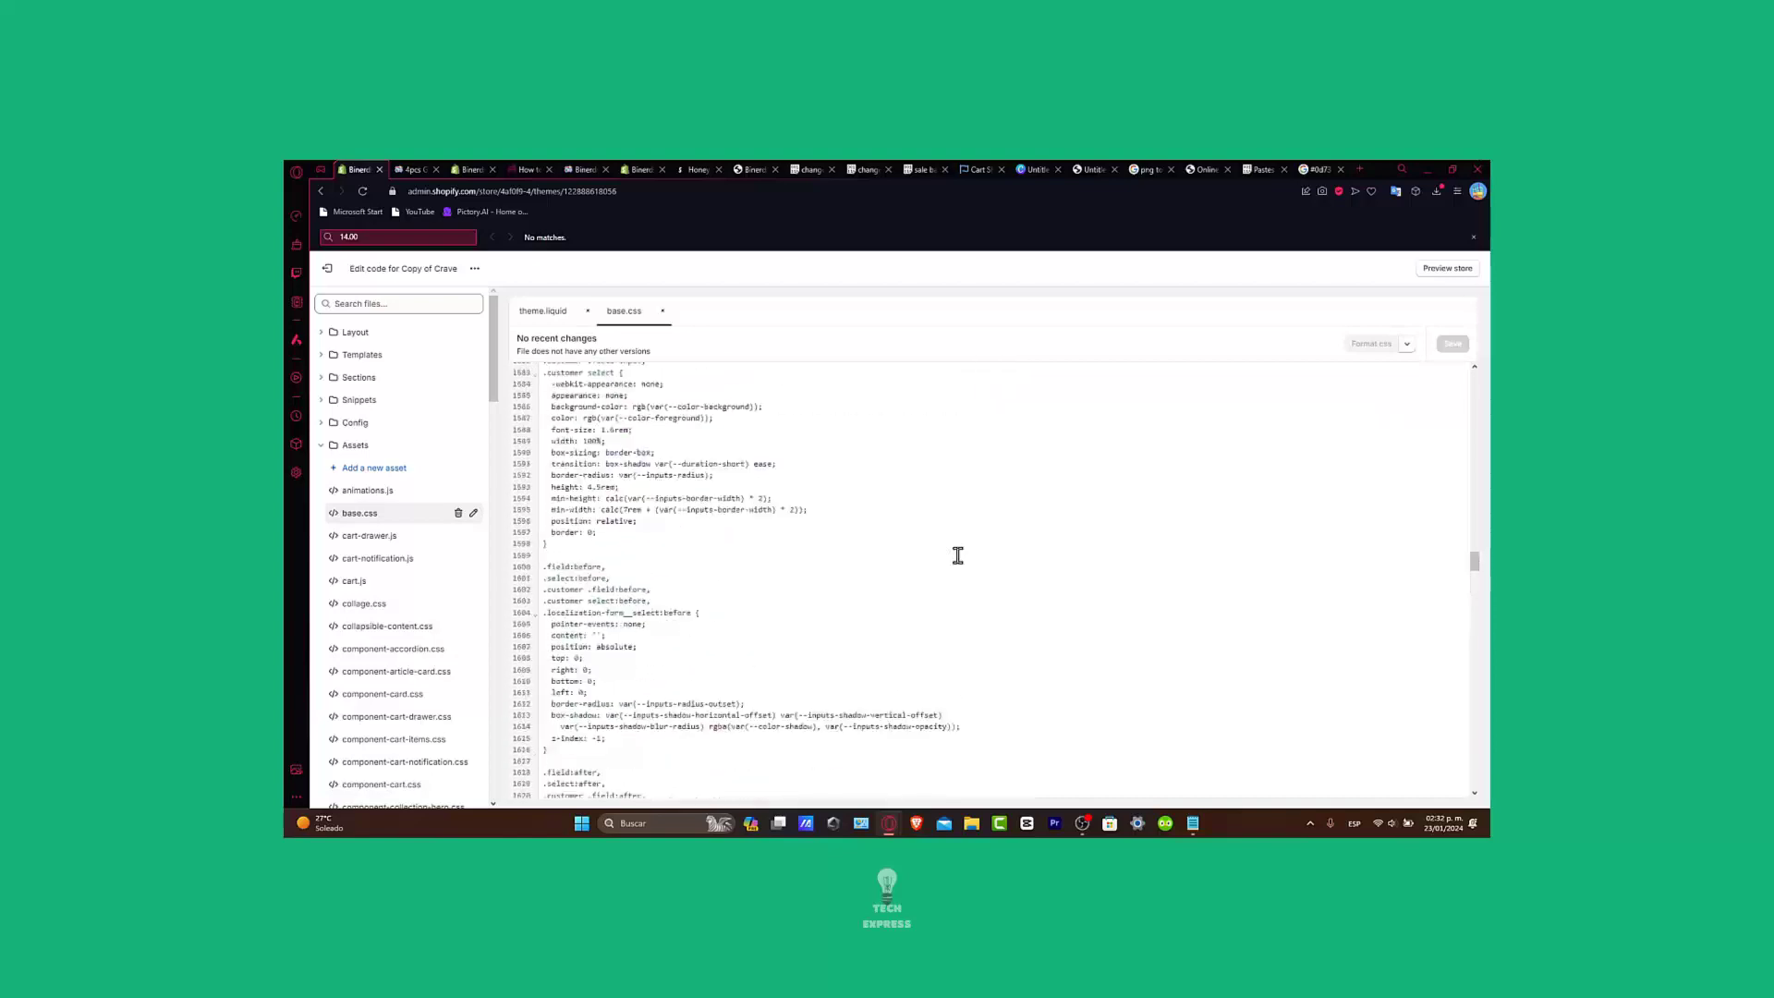
# - Exit to the Themes list and check Copy of Crave's actions menu without choosing anything
pyautogui.click(327, 274)
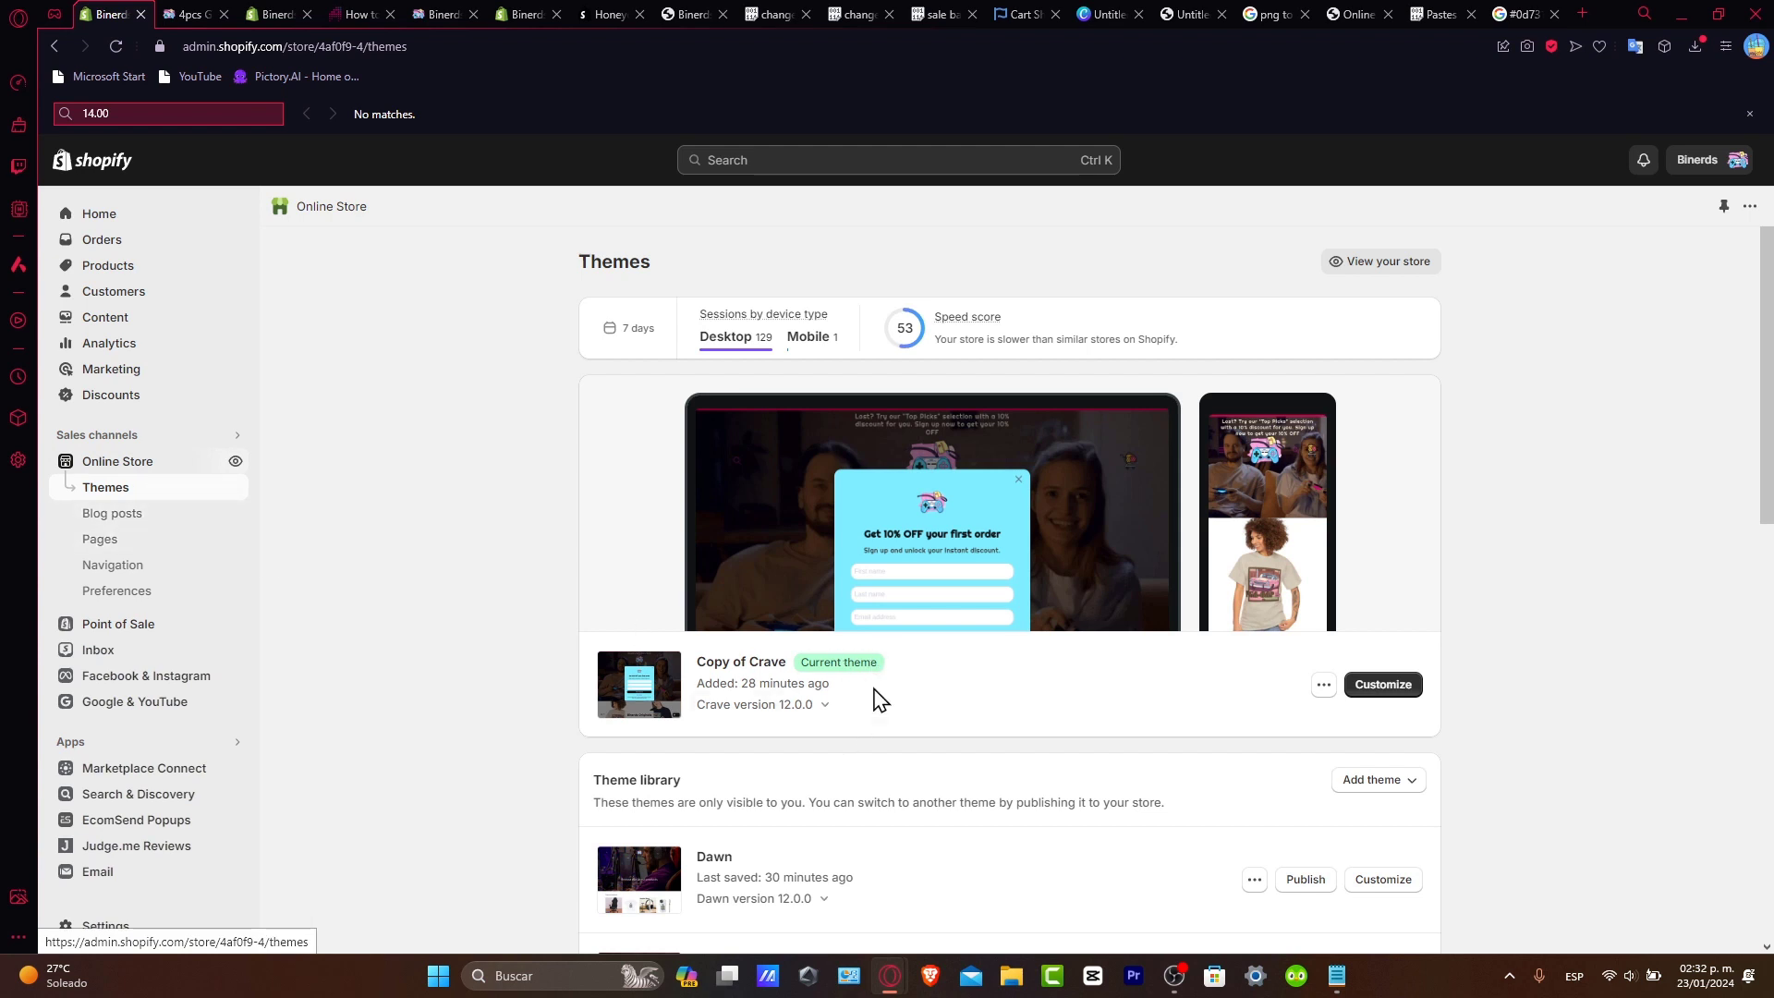
pyautogui.scroll(-3, 1051, 660)
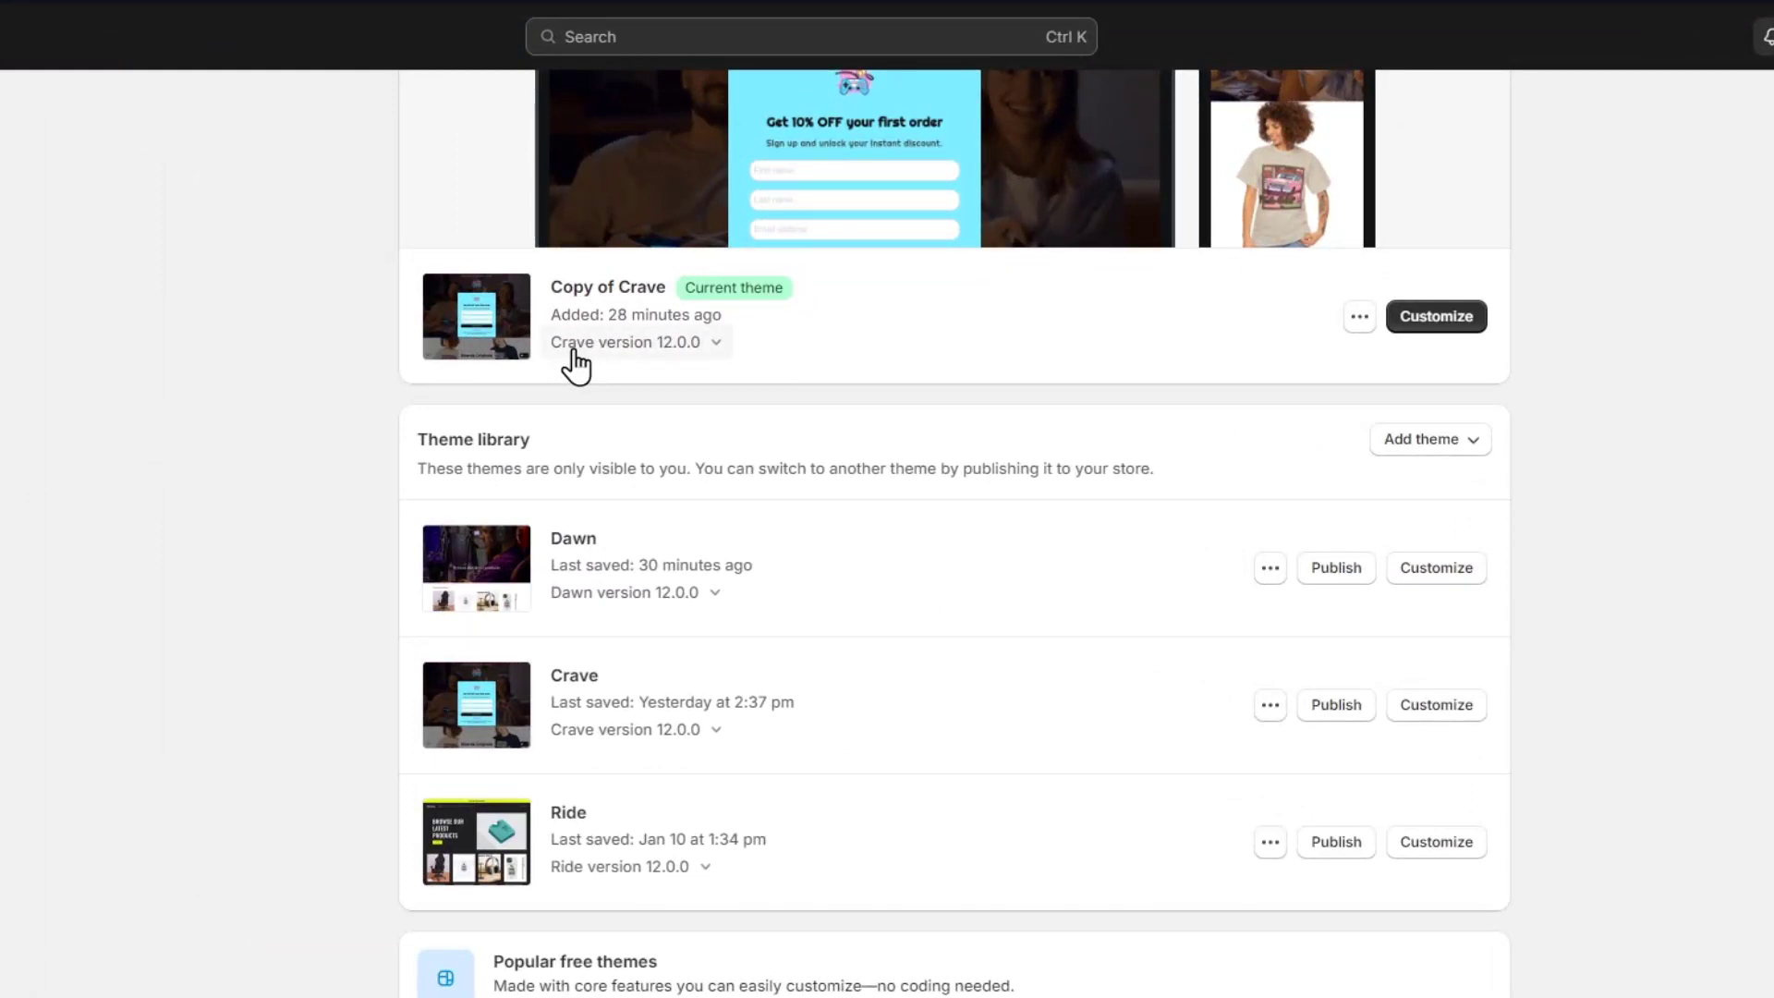
pyautogui.click(1359, 319)
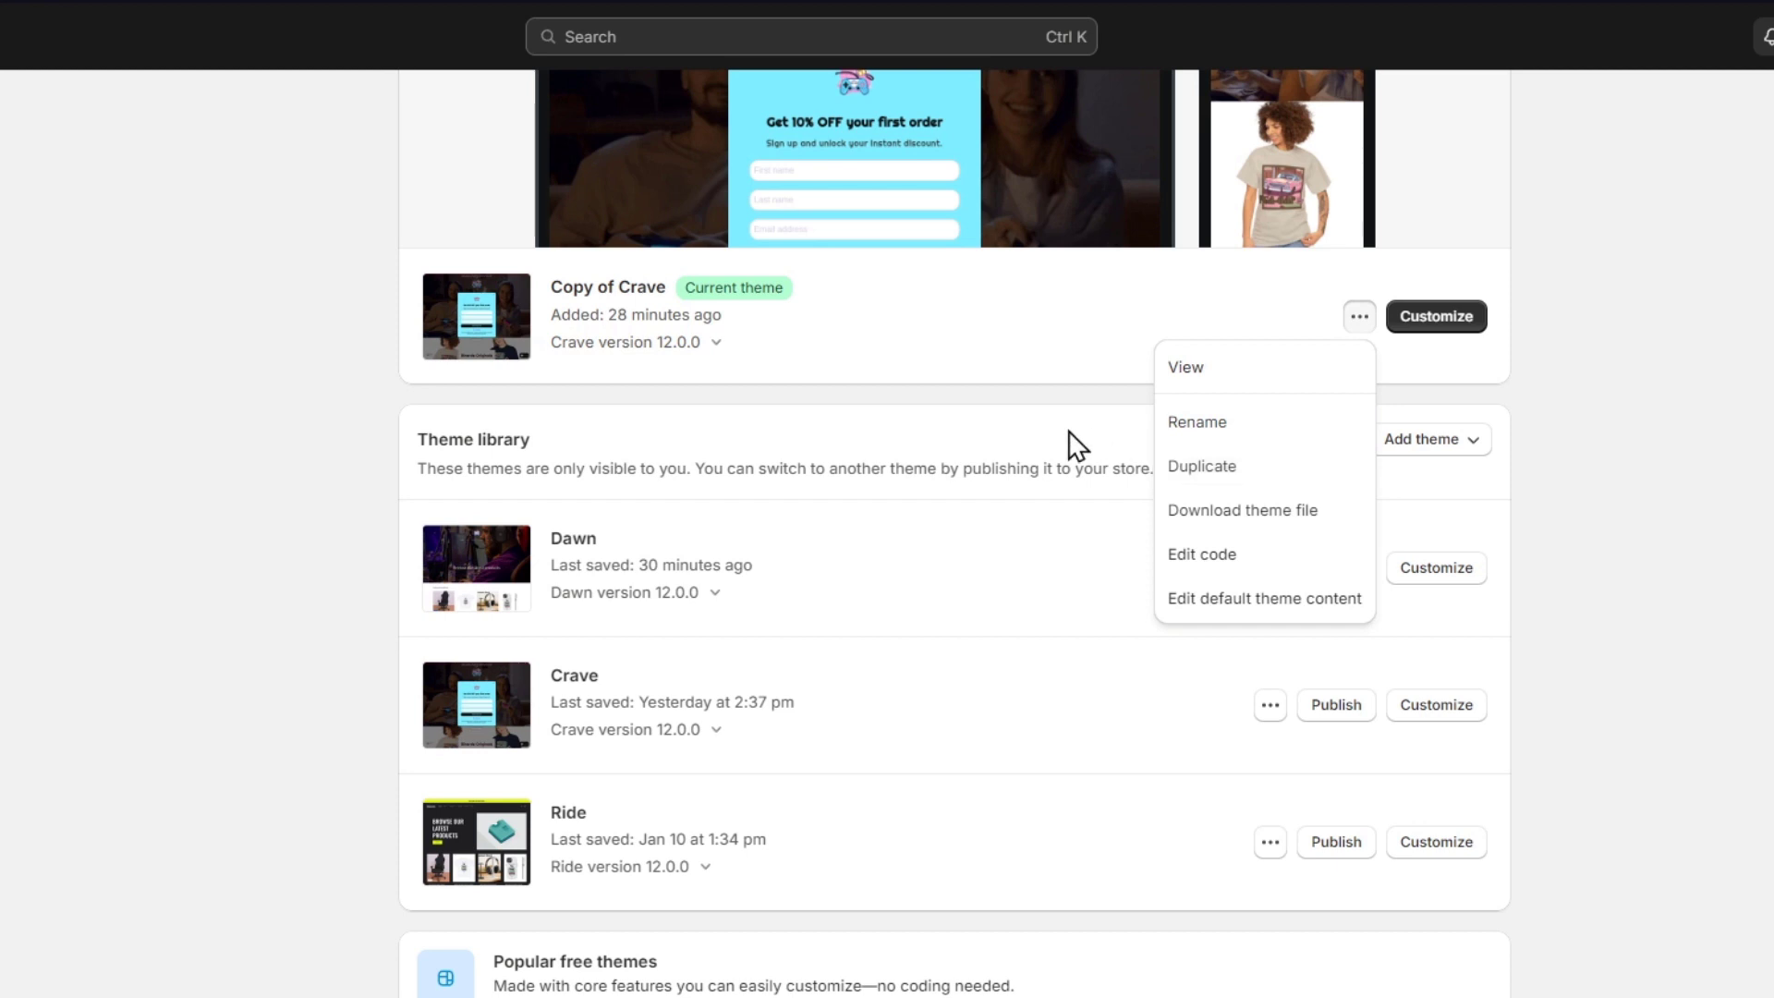
pyautogui.click(1044, 448)
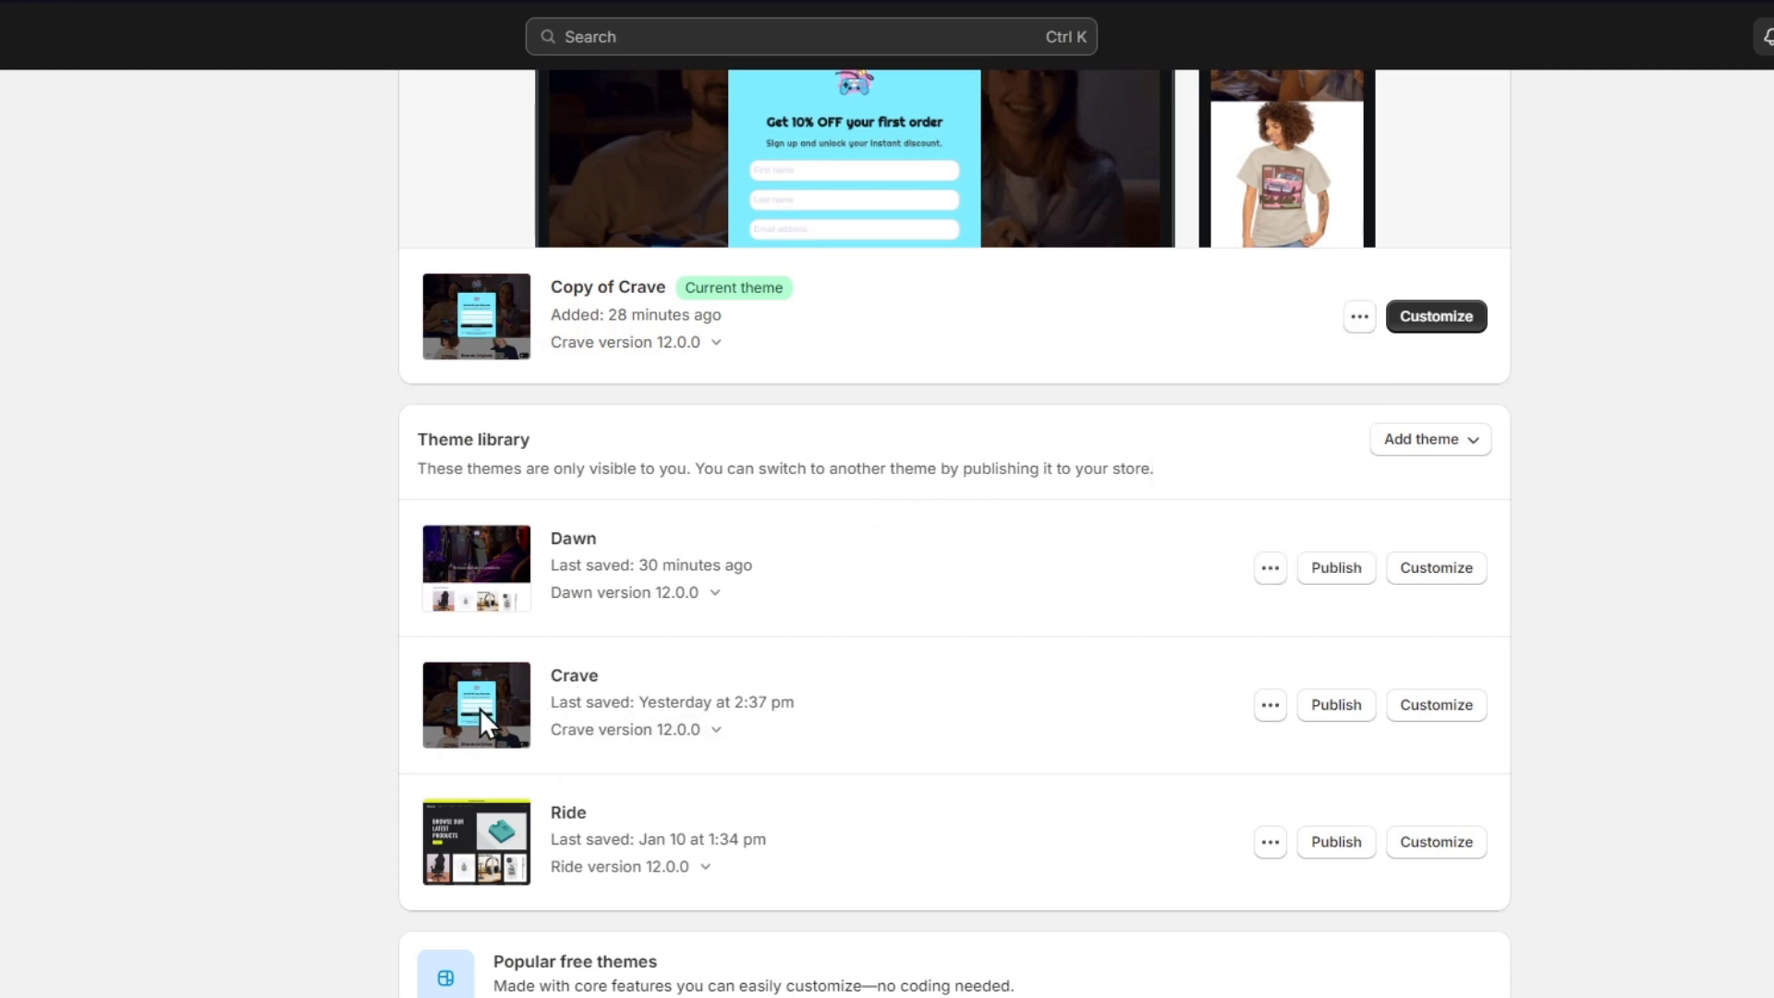
# - Start customising the Crave theme and preview its E-Books collection page
pyautogui.click(1441, 705)
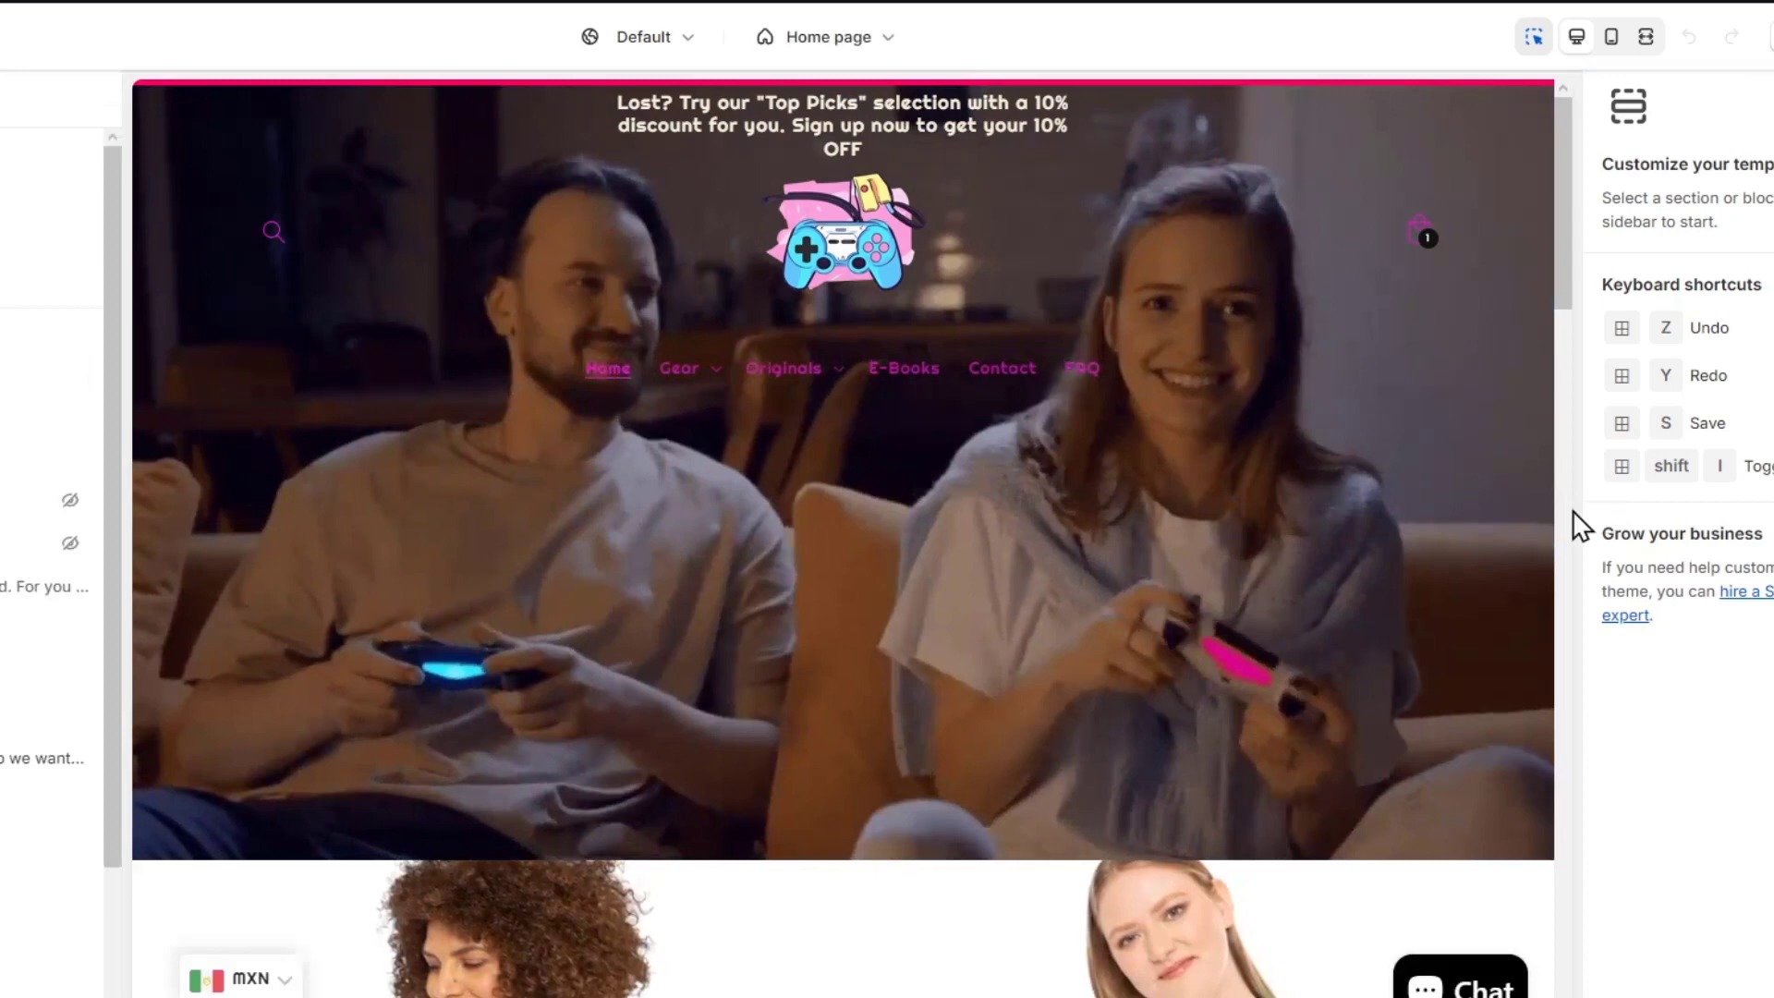
pyautogui.click(1437, 585)
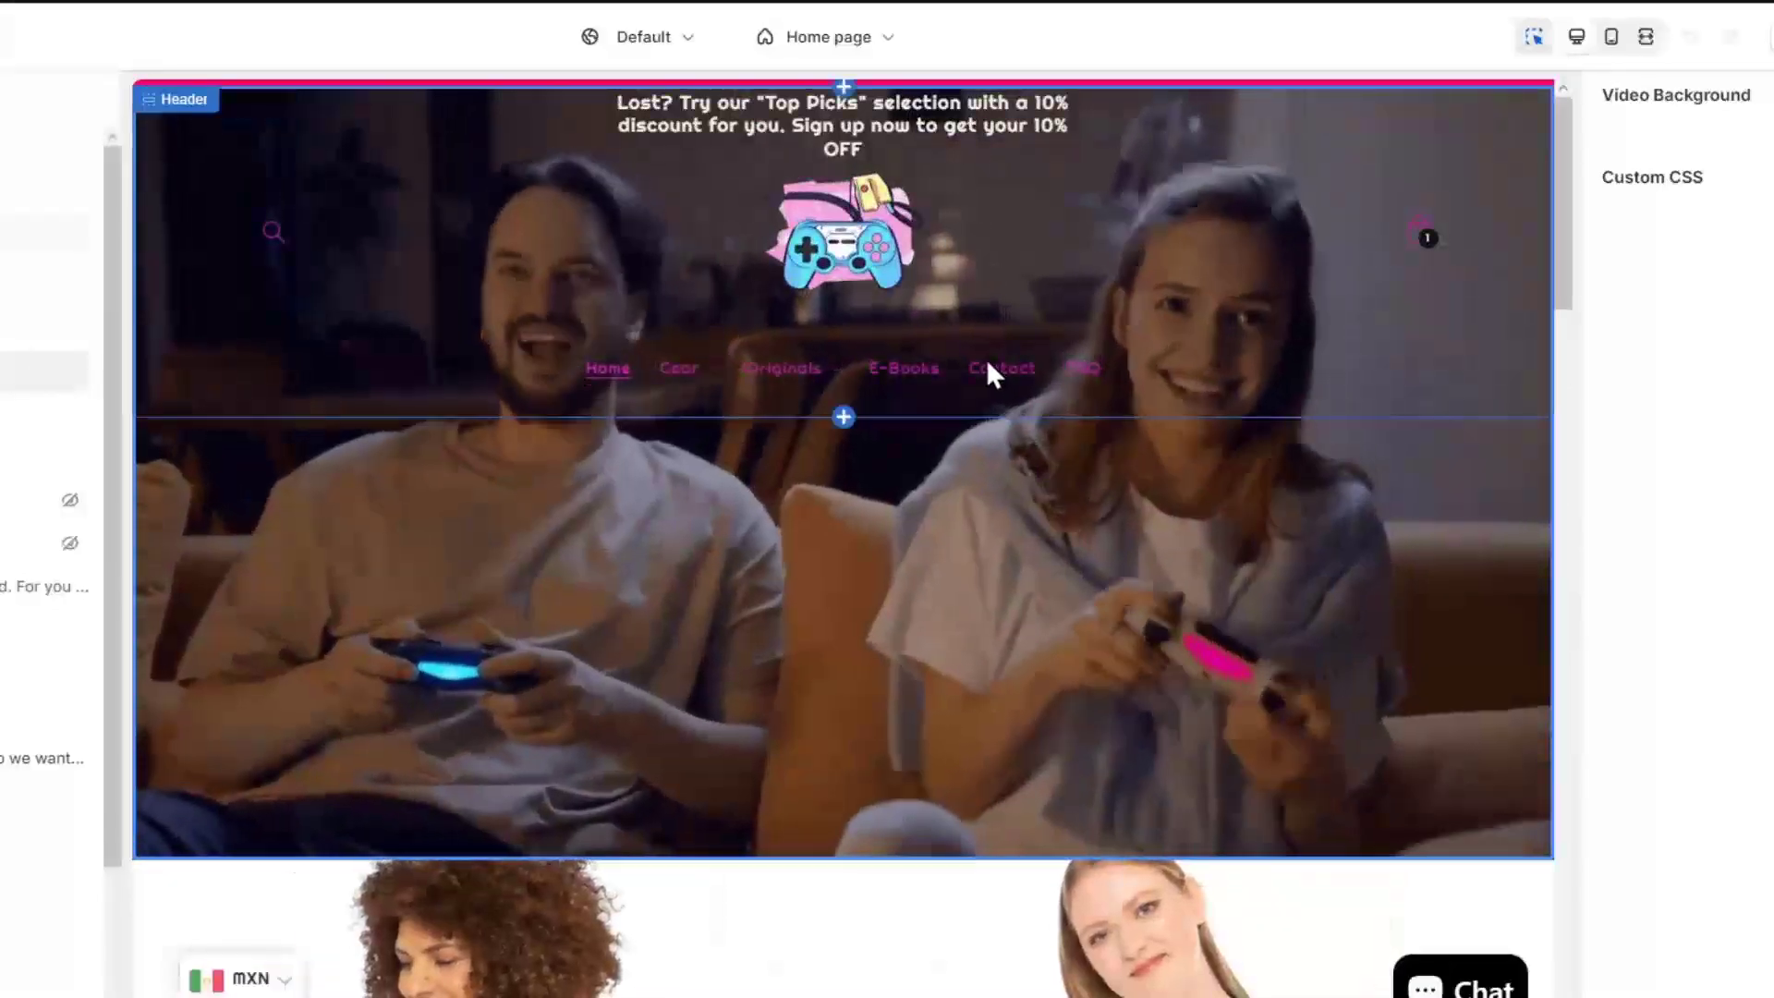
pyautogui.click(924, 377)
pyautogui.click(923, 379)
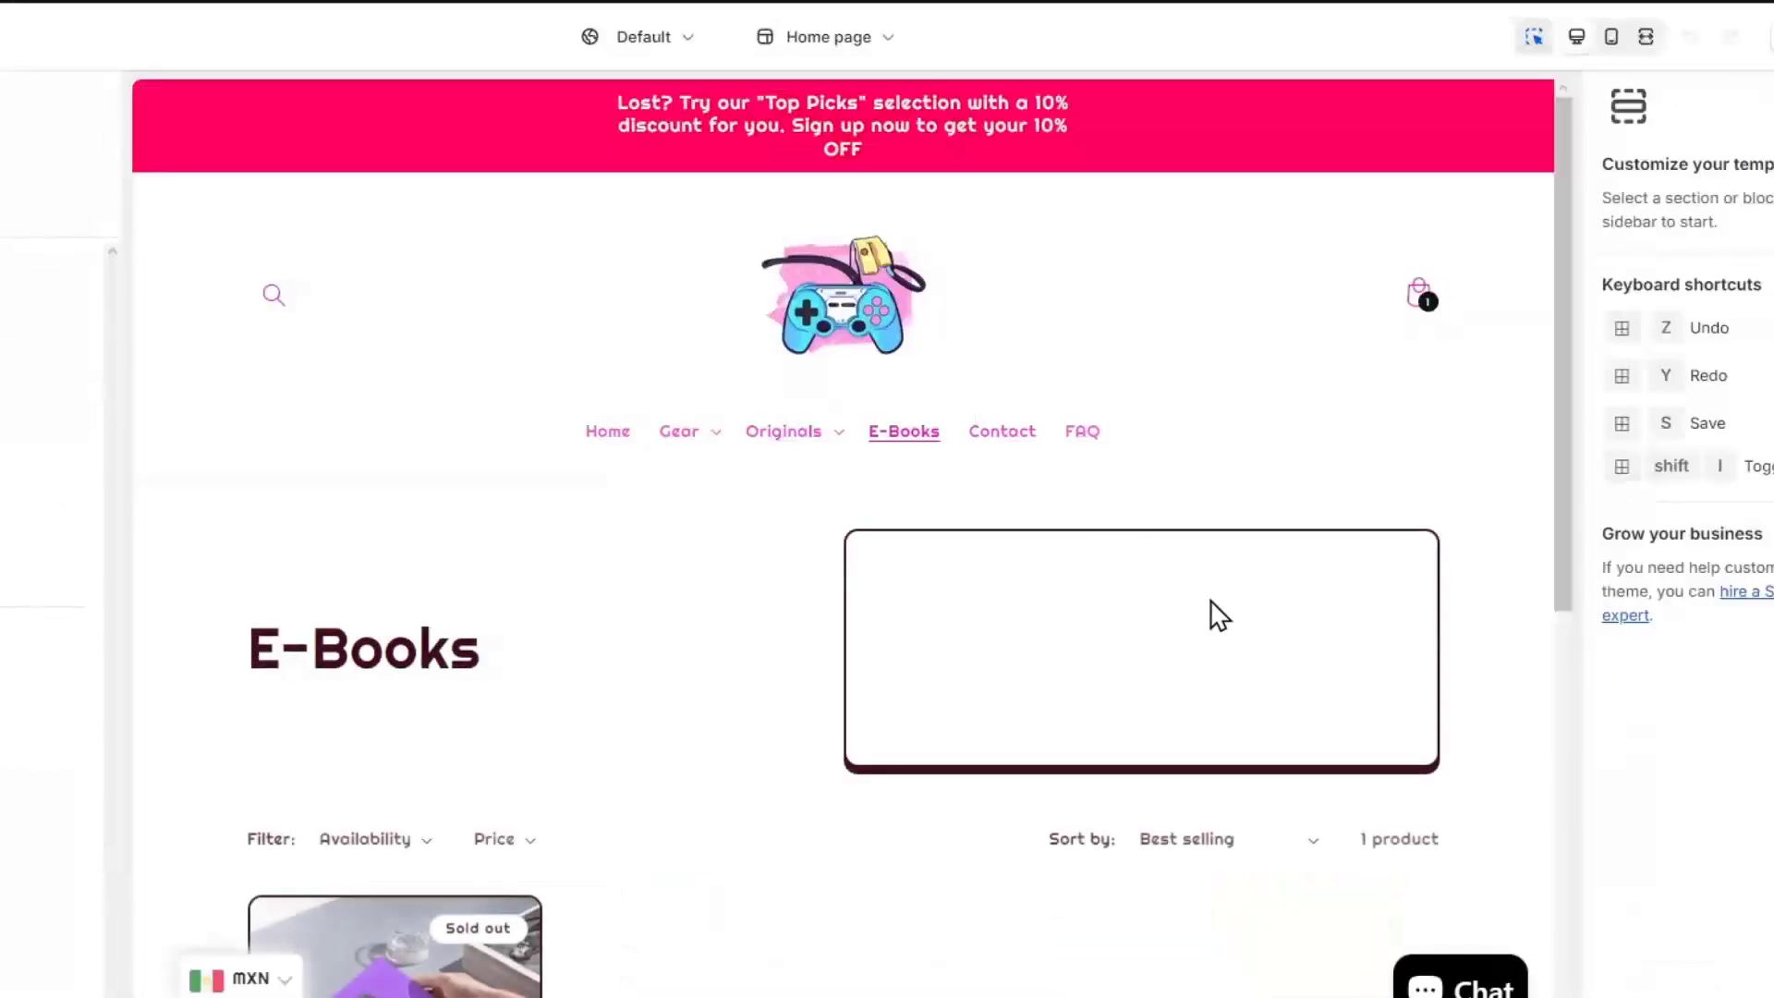
pyautogui.scroll(-6, 1201, 614)
pyautogui.scroll(10, 1167, 617)
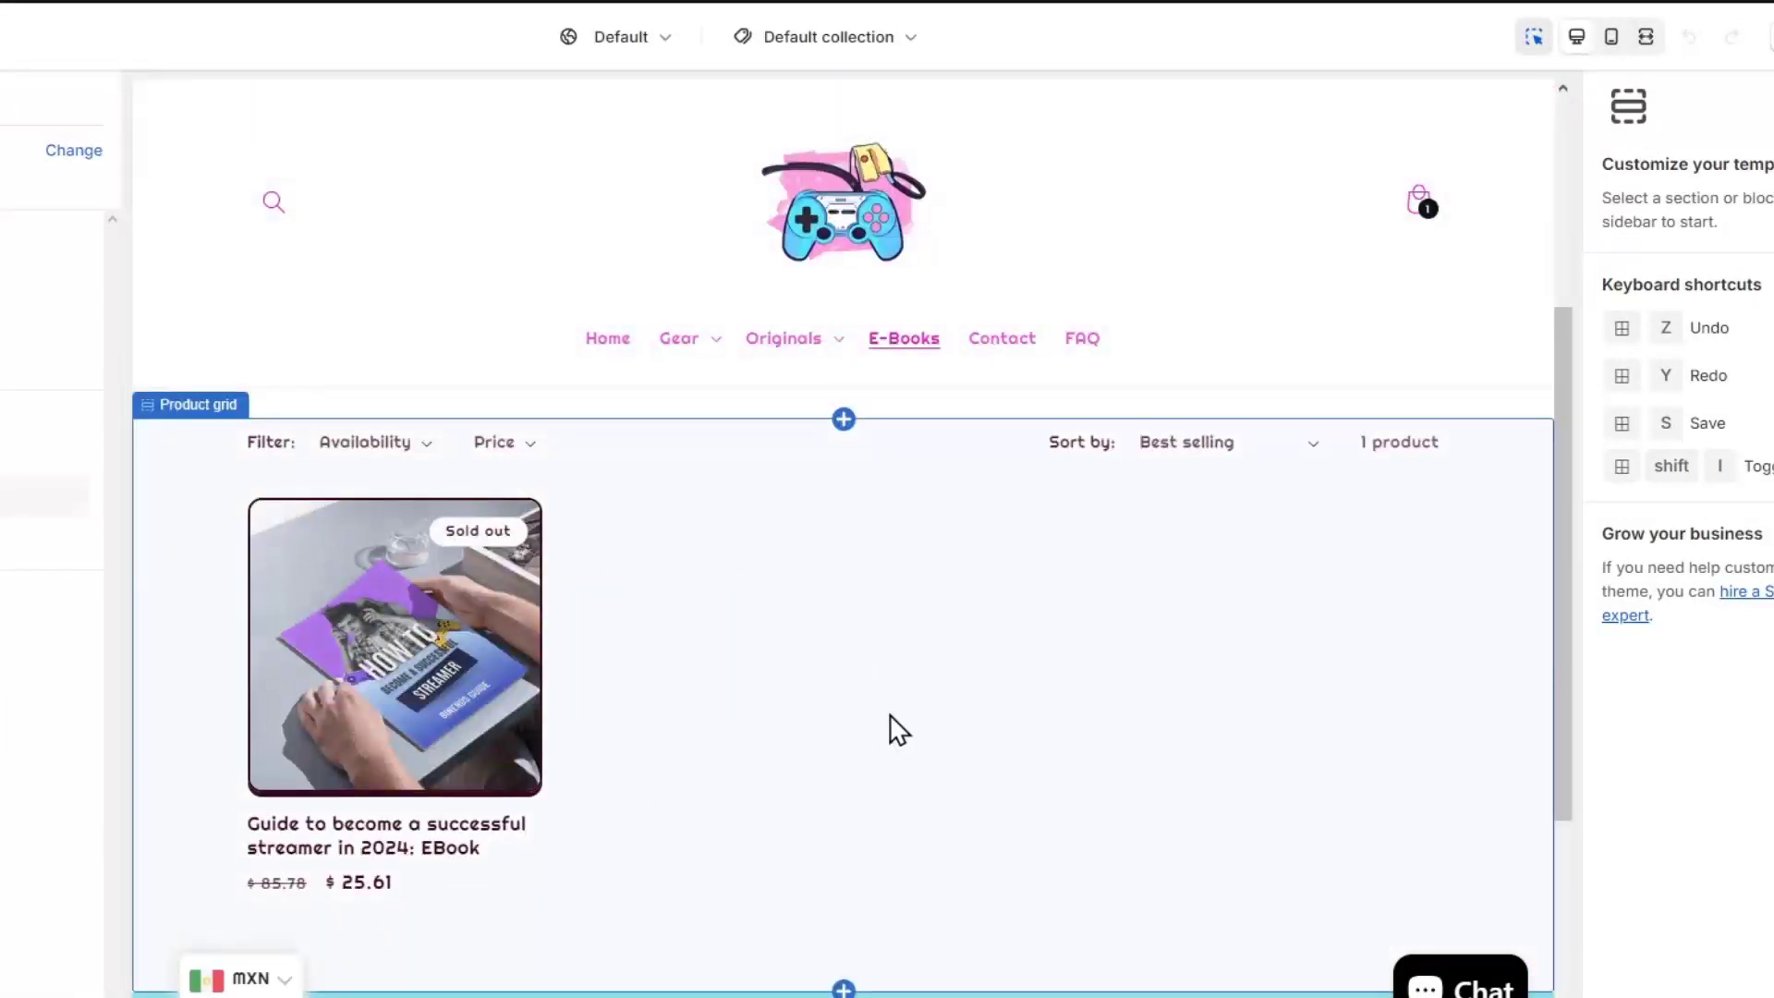
# - Preview the FAQ page showing the News blog, selecting its Blog posts and footer sections
pyautogui.click(785, 660)
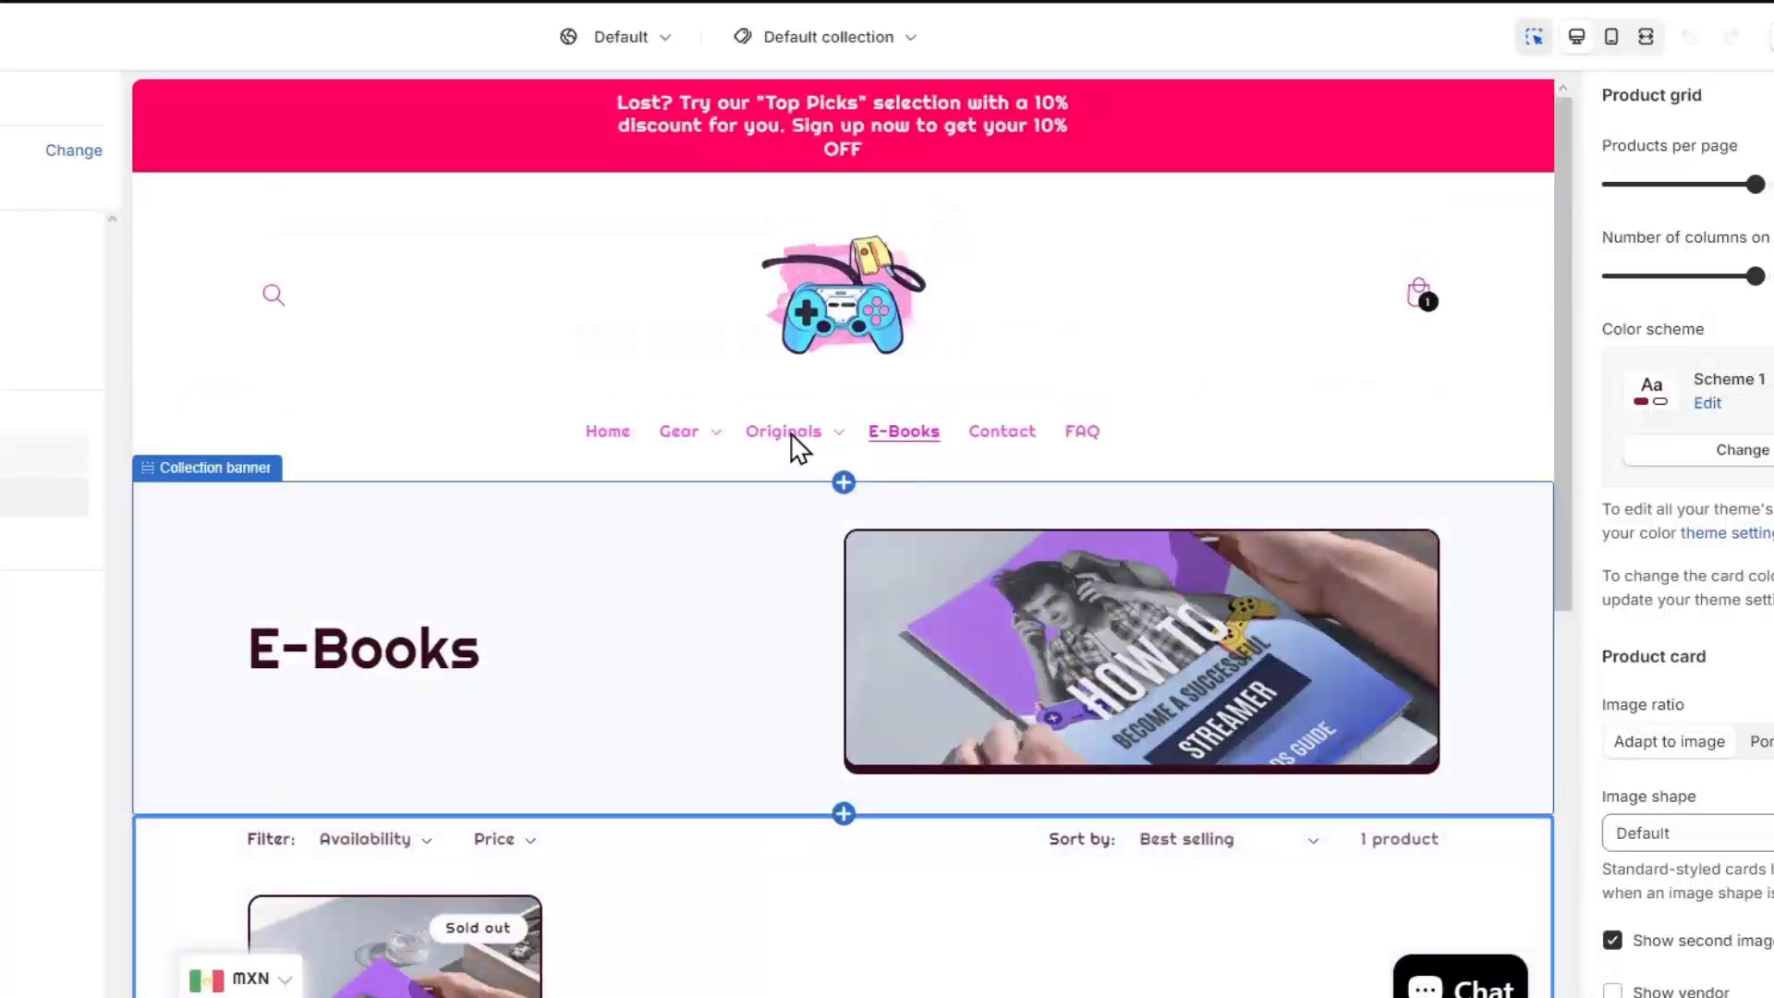
pyautogui.click(1077, 433)
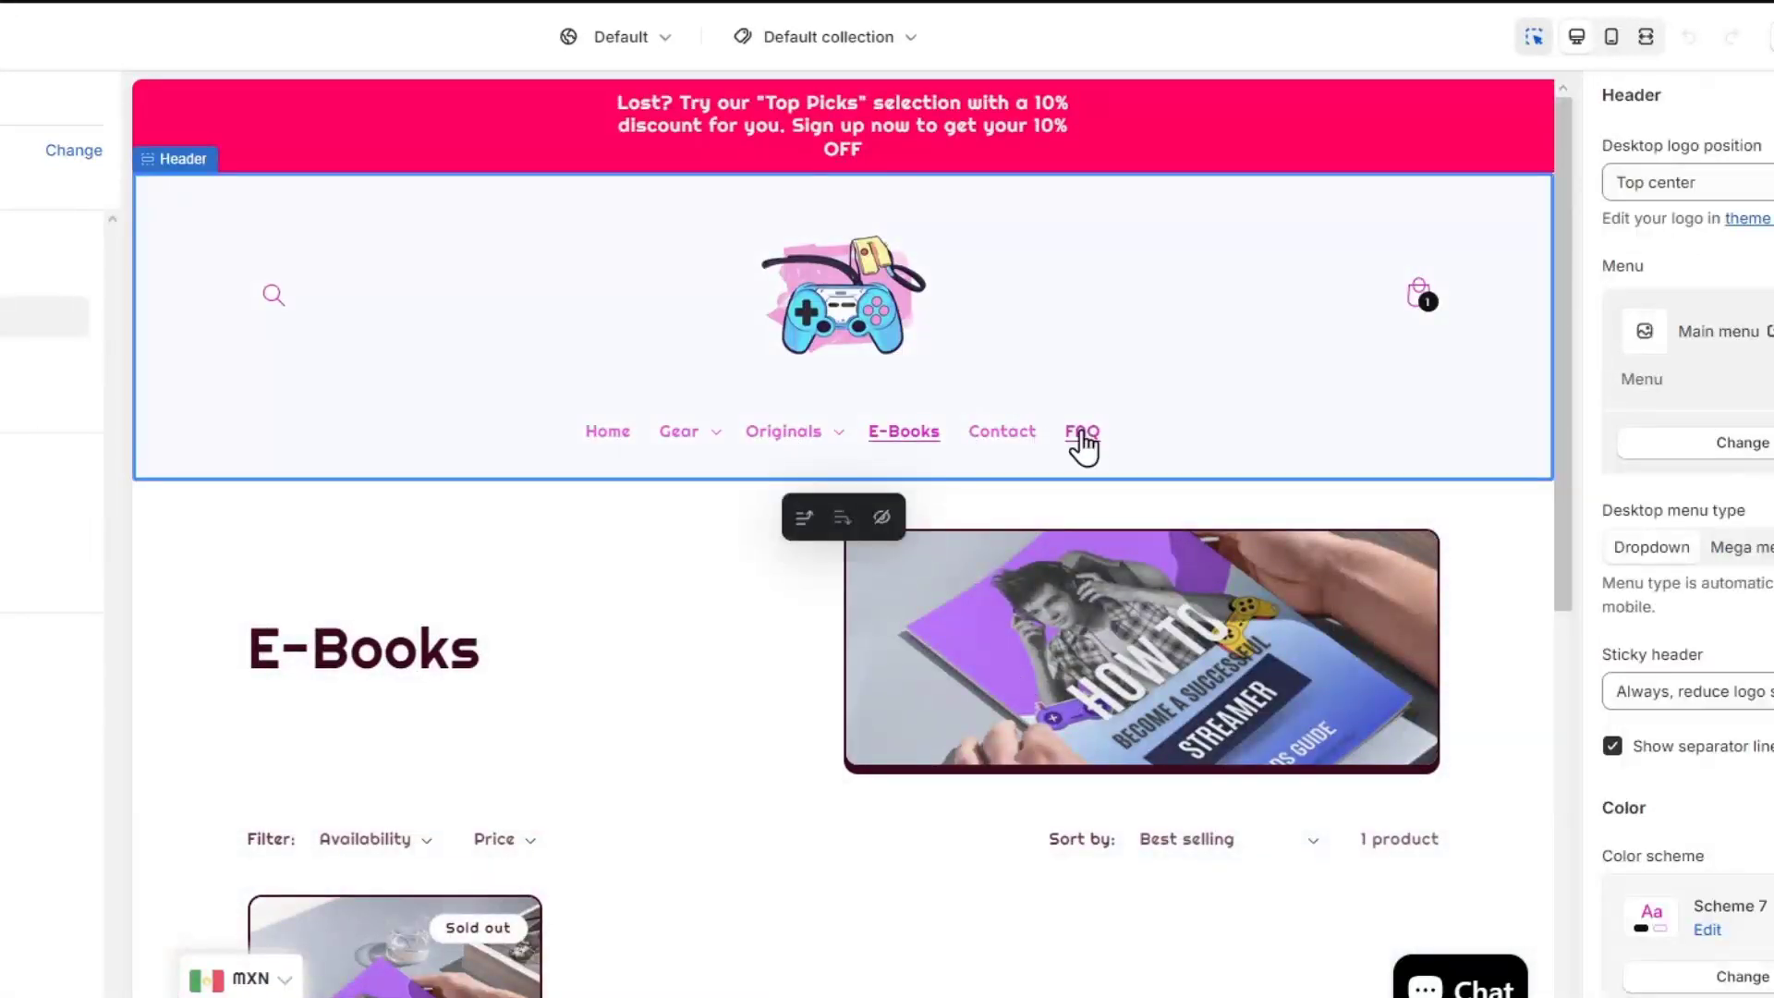
pyautogui.click(1081, 433)
pyautogui.scroll(-1, 1127, 785)
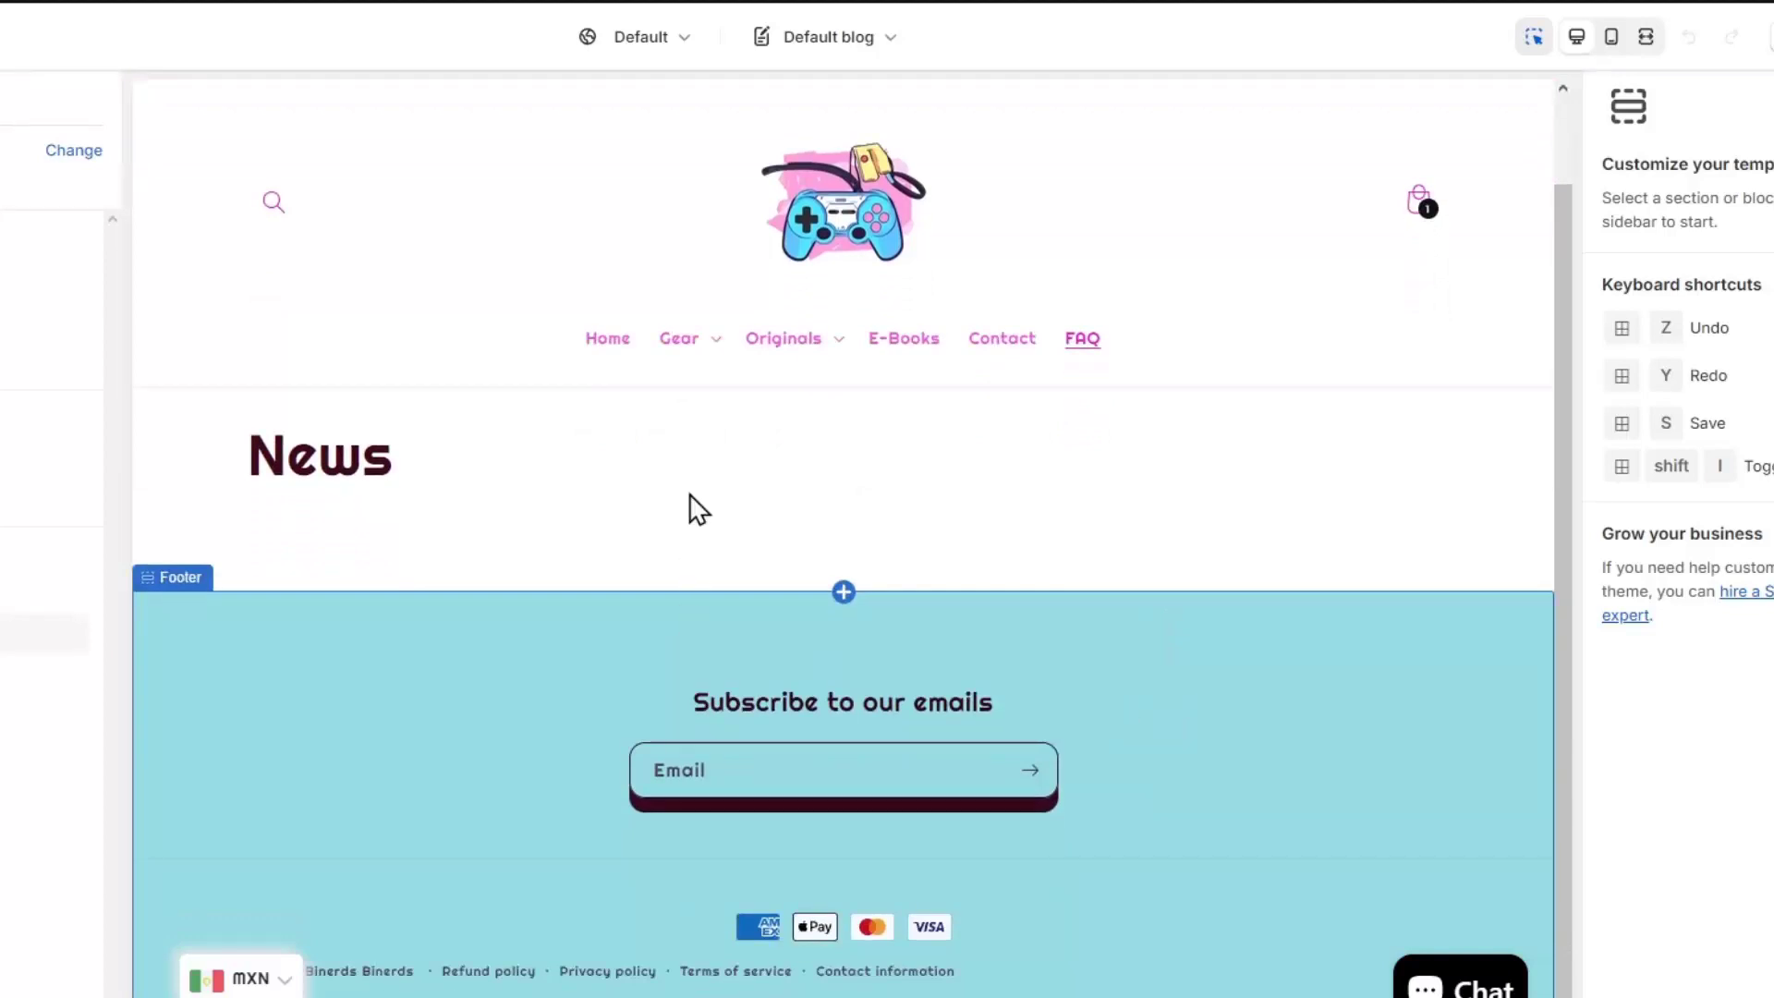
pyautogui.click(705, 400)
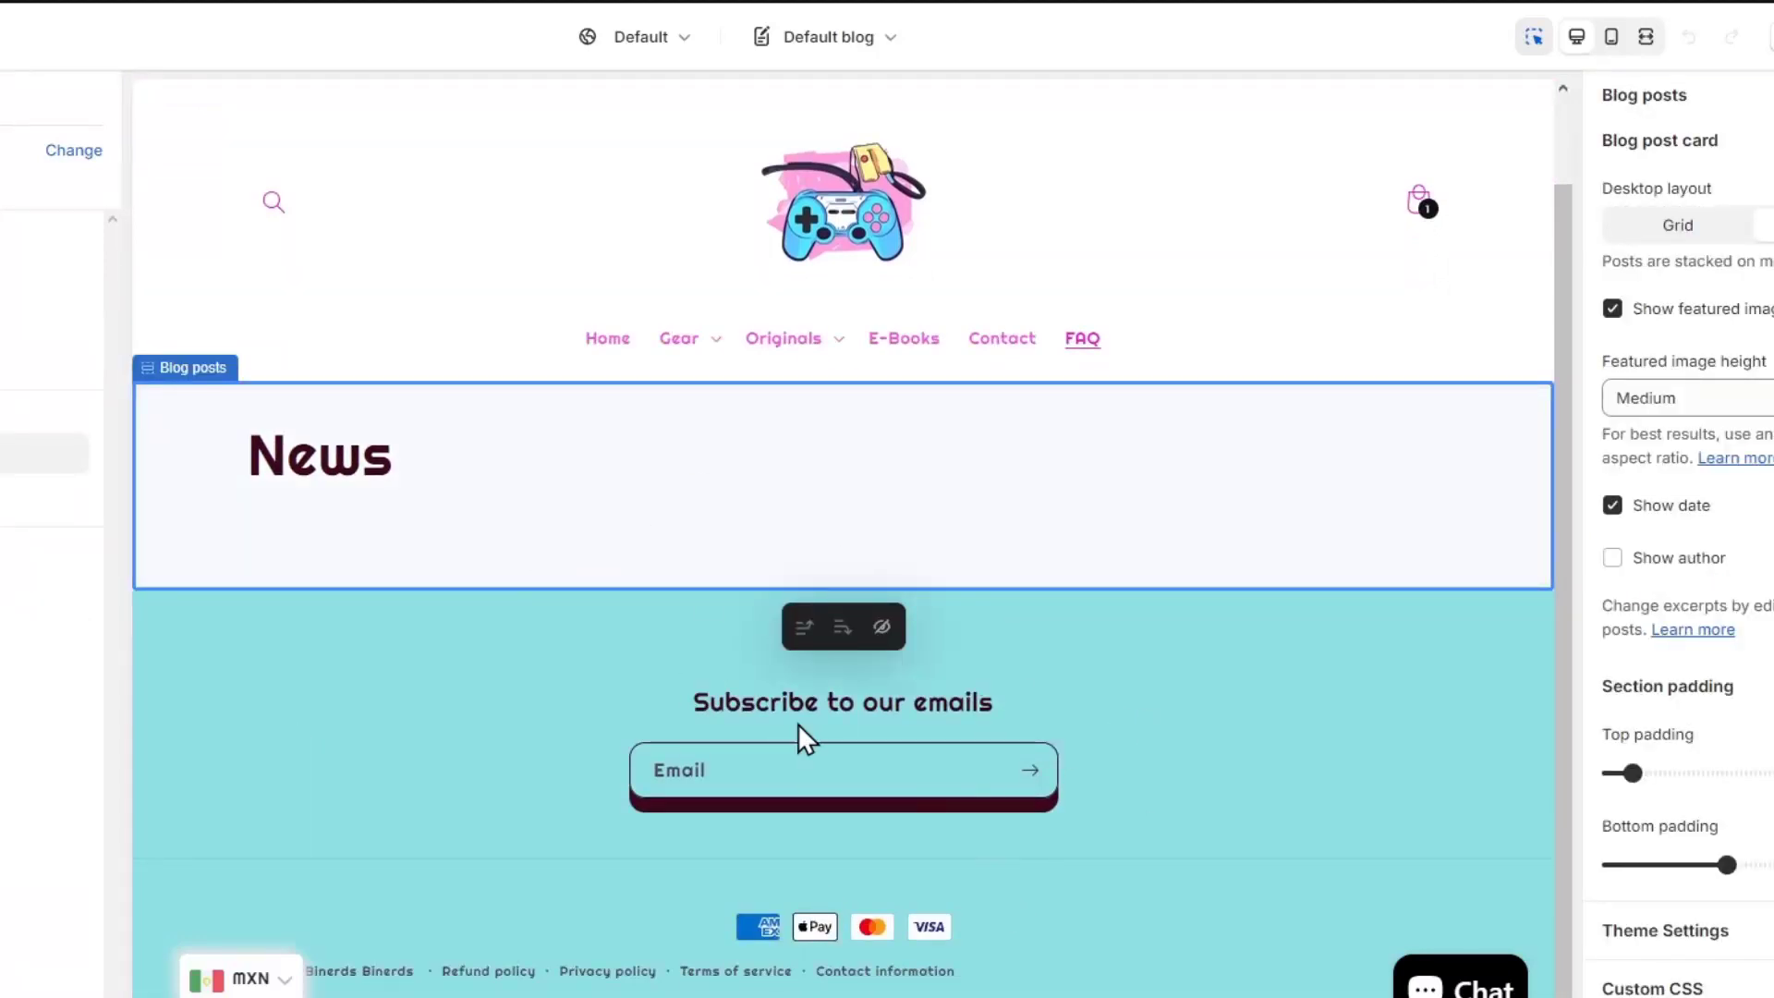
pyautogui.click(1189, 702)
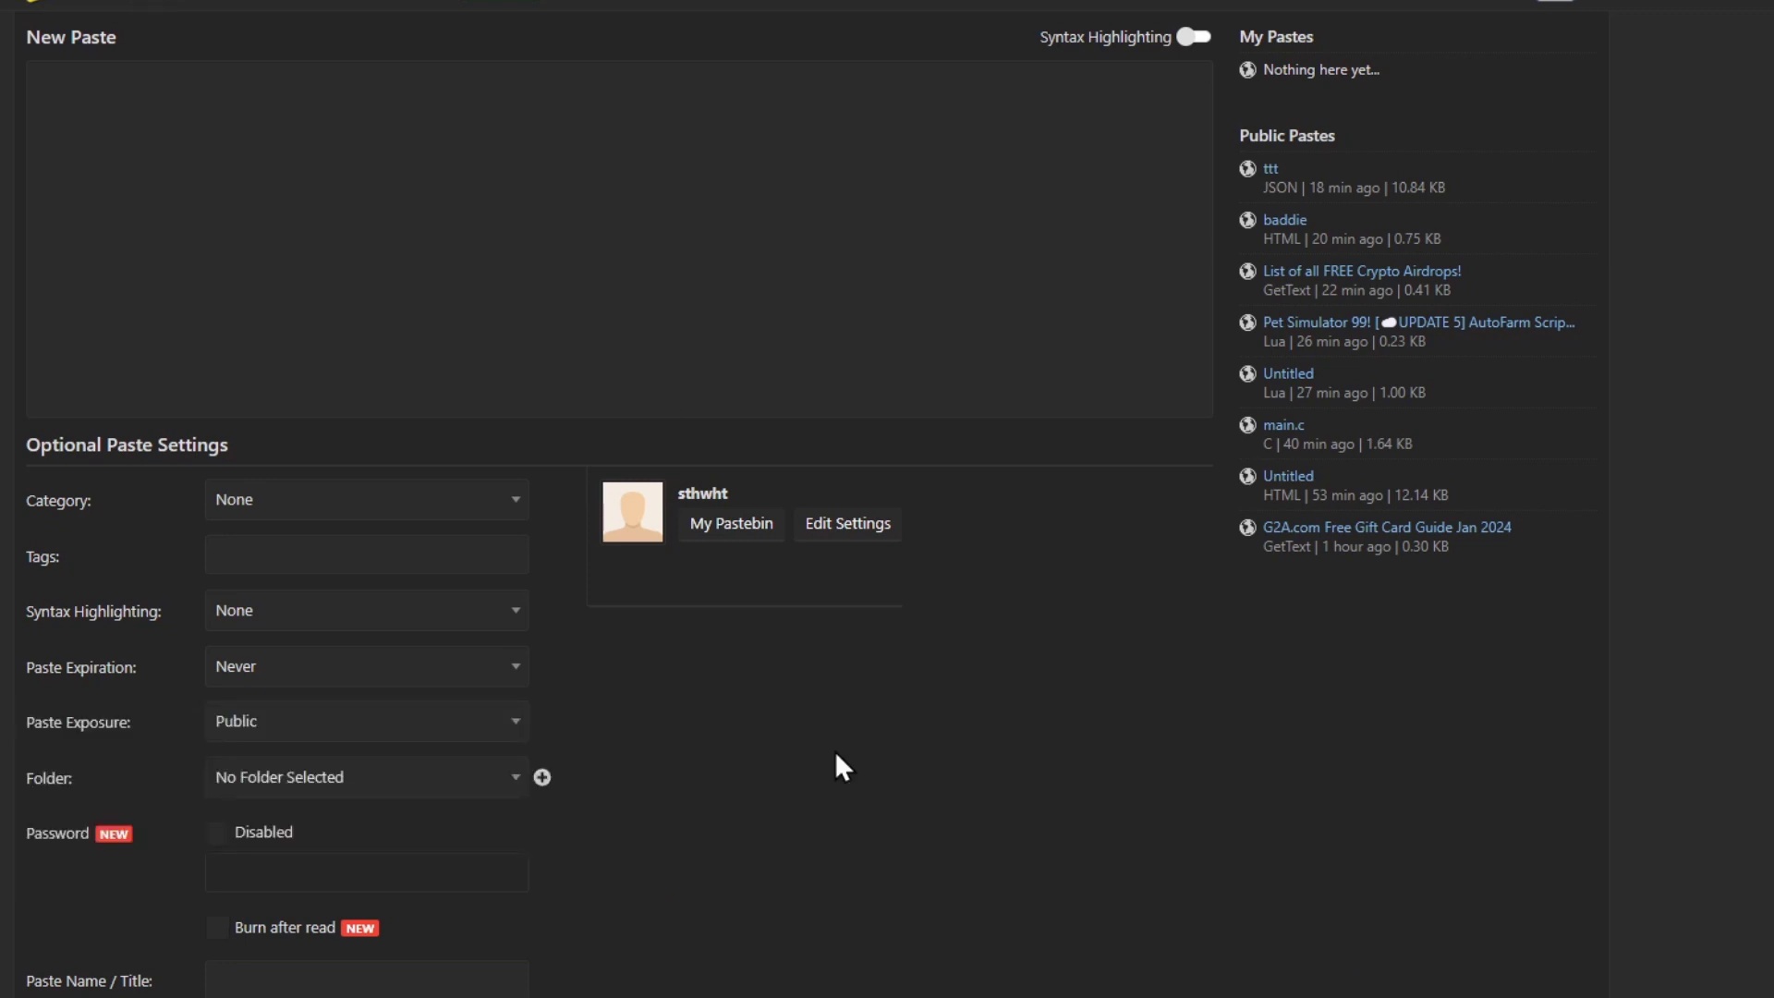
# - Search Pastebin for 'shopify t' and select the h2 #4287f5 and div #eb152e rules
pyautogui.scroll(-3, 1118, 742)
pyautogui.scroll(3, 1092, 740)
pyautogui.write('shopify t')
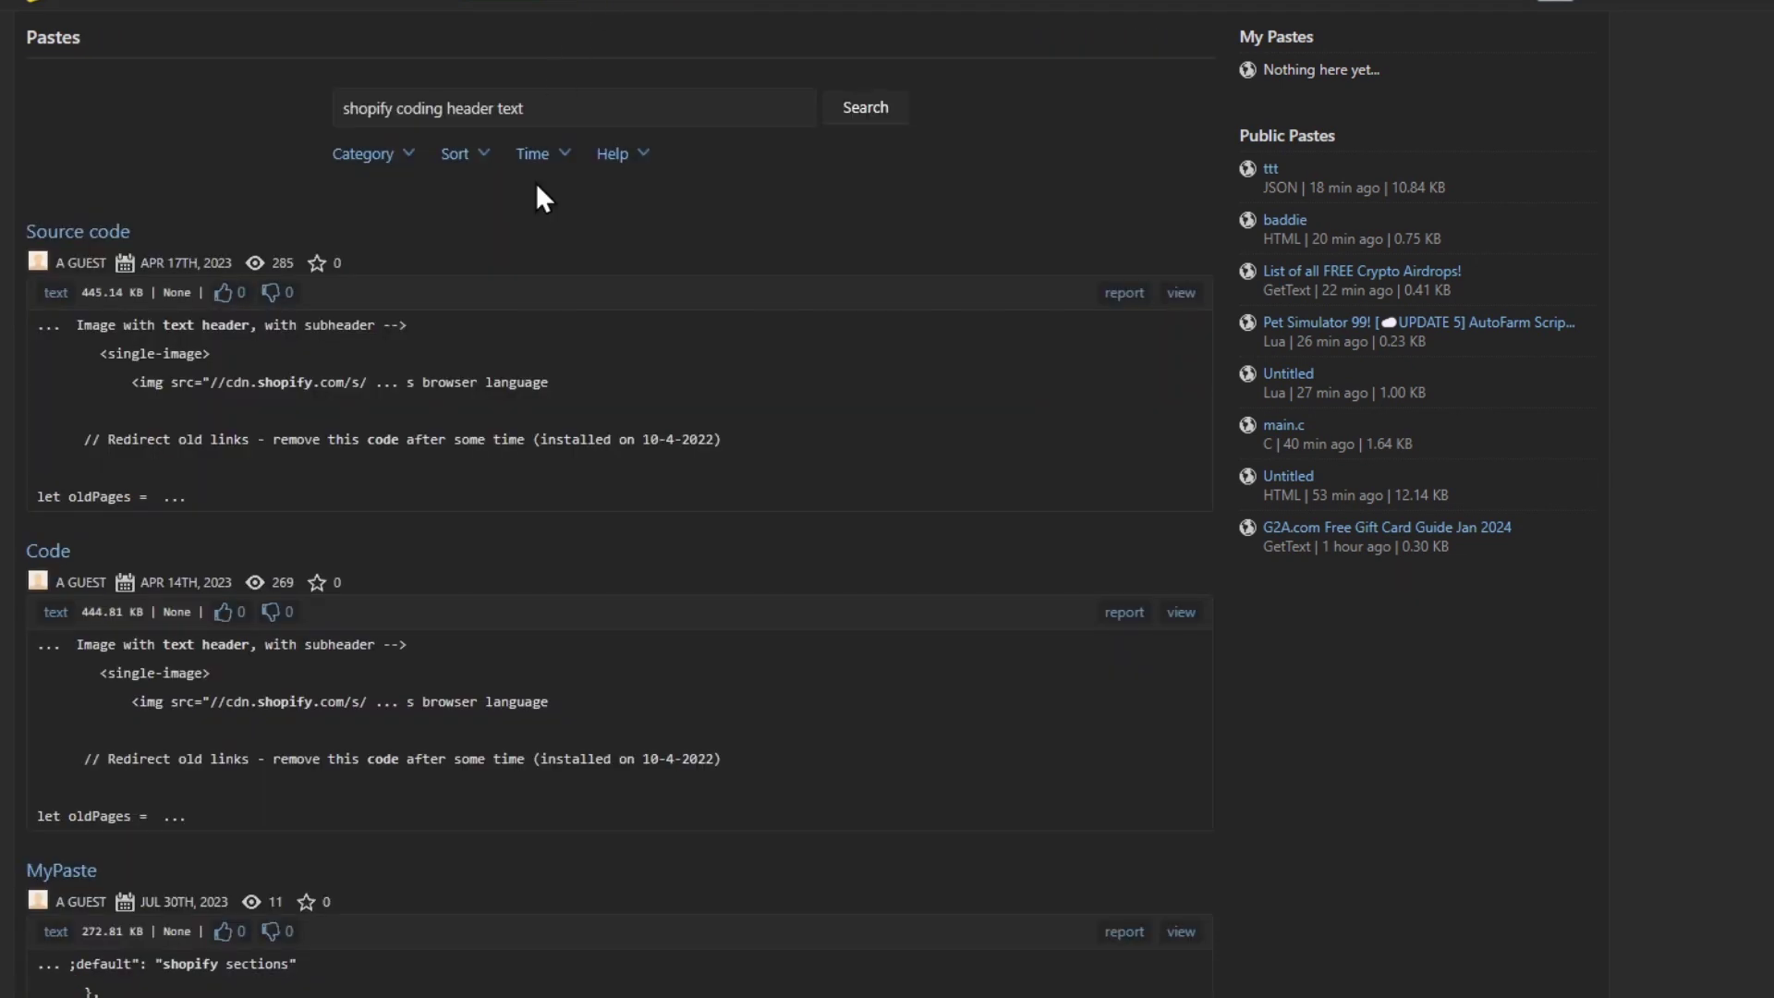
pyautogui.click(115, 240)
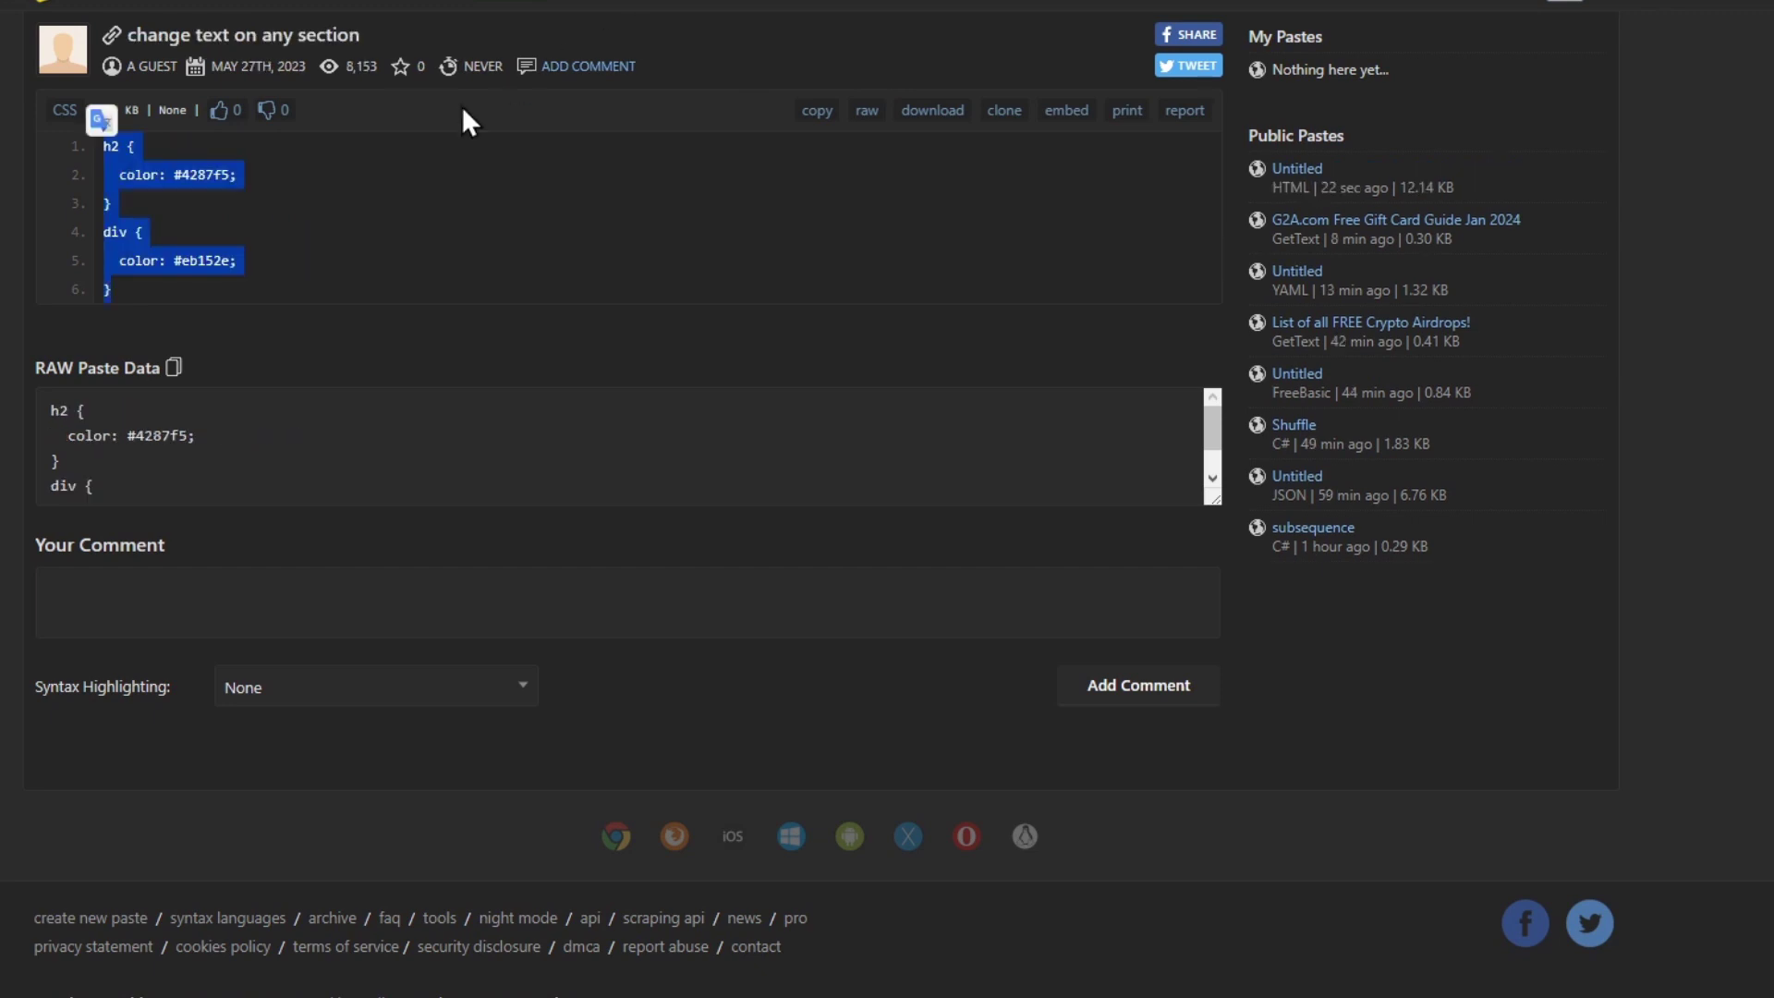
pyautogui.click(344, 305)
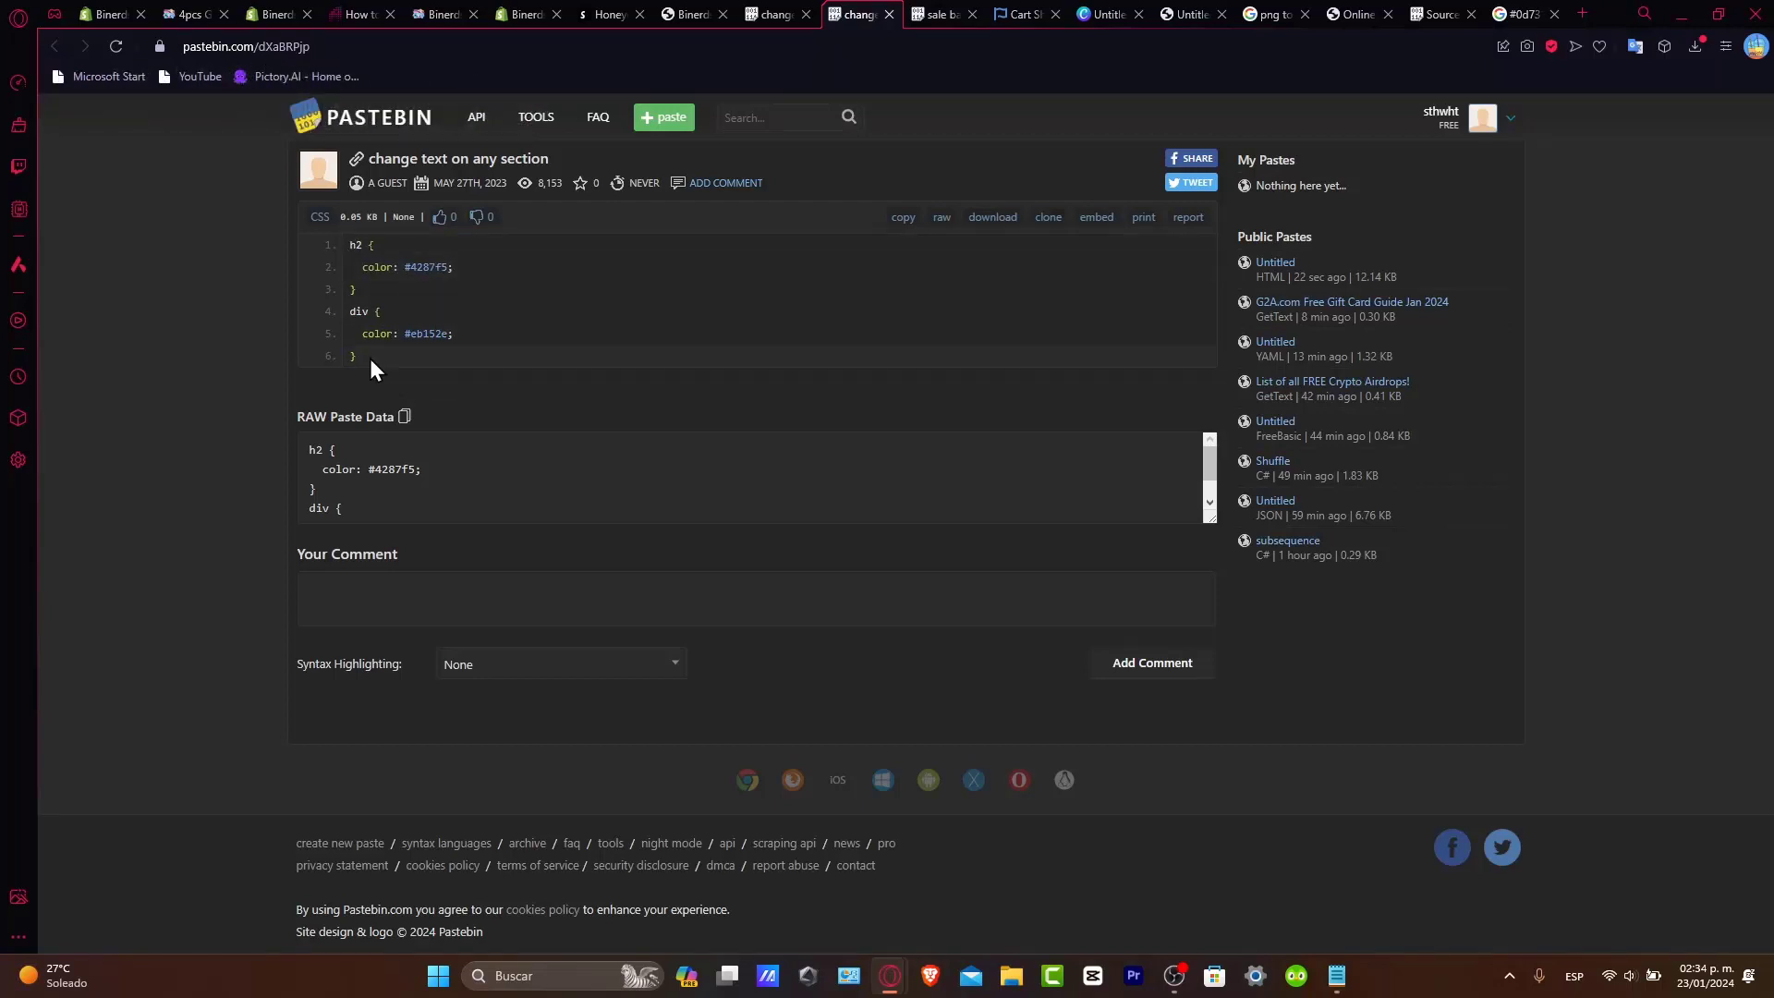
pyautogui.moveTo(362, 363); pyautogui.dragTo(348, 248)
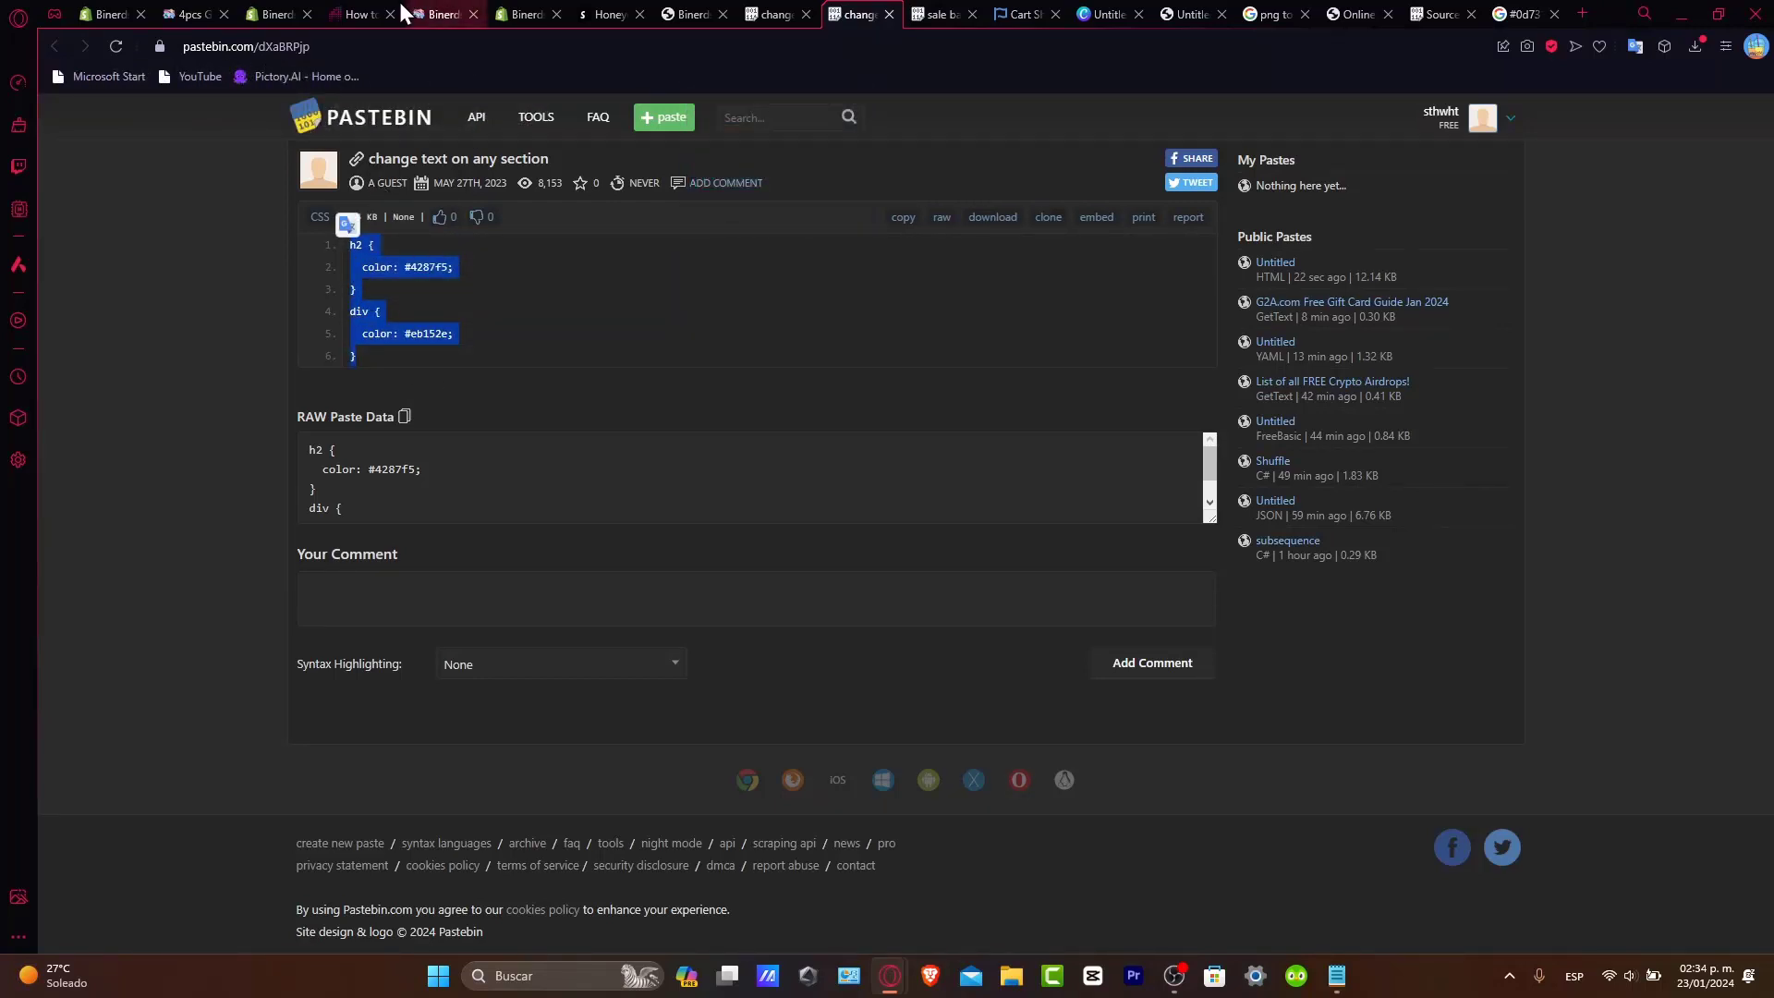
# - In the theme editor, switch the preview to the home page and open the Image banner's Custom CSS
pyautogui.click(109, 14)
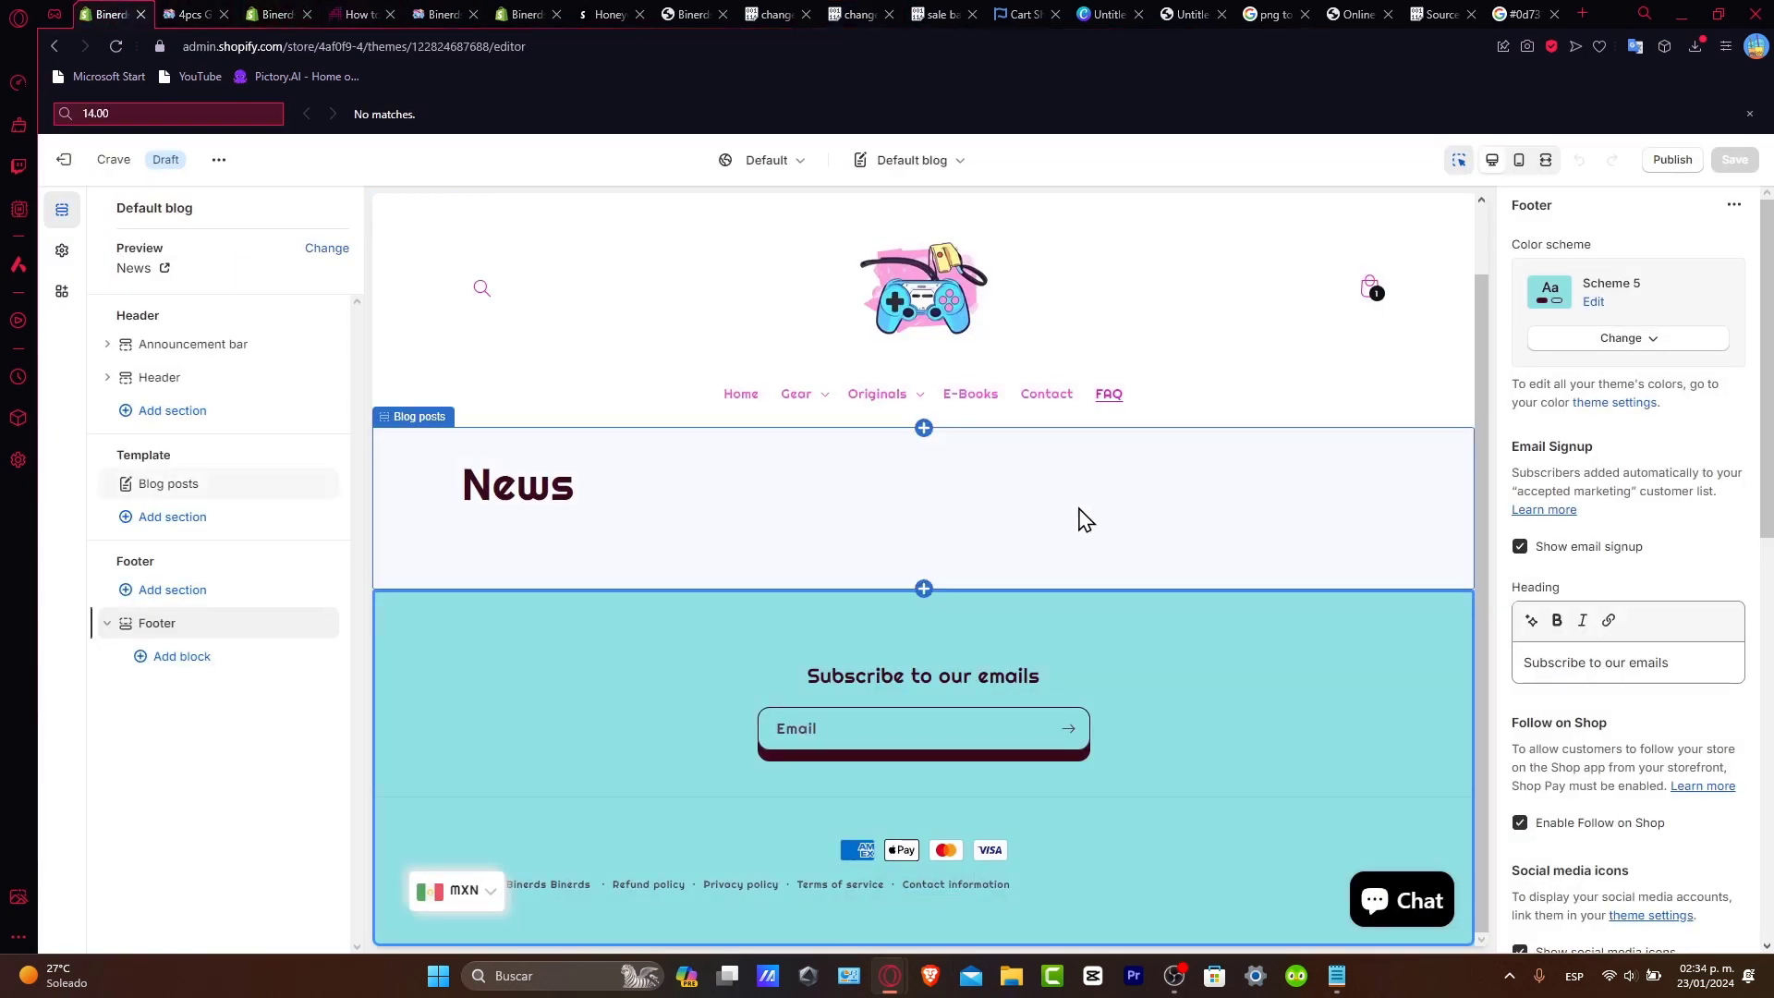
pyautogui.click(763, 402)
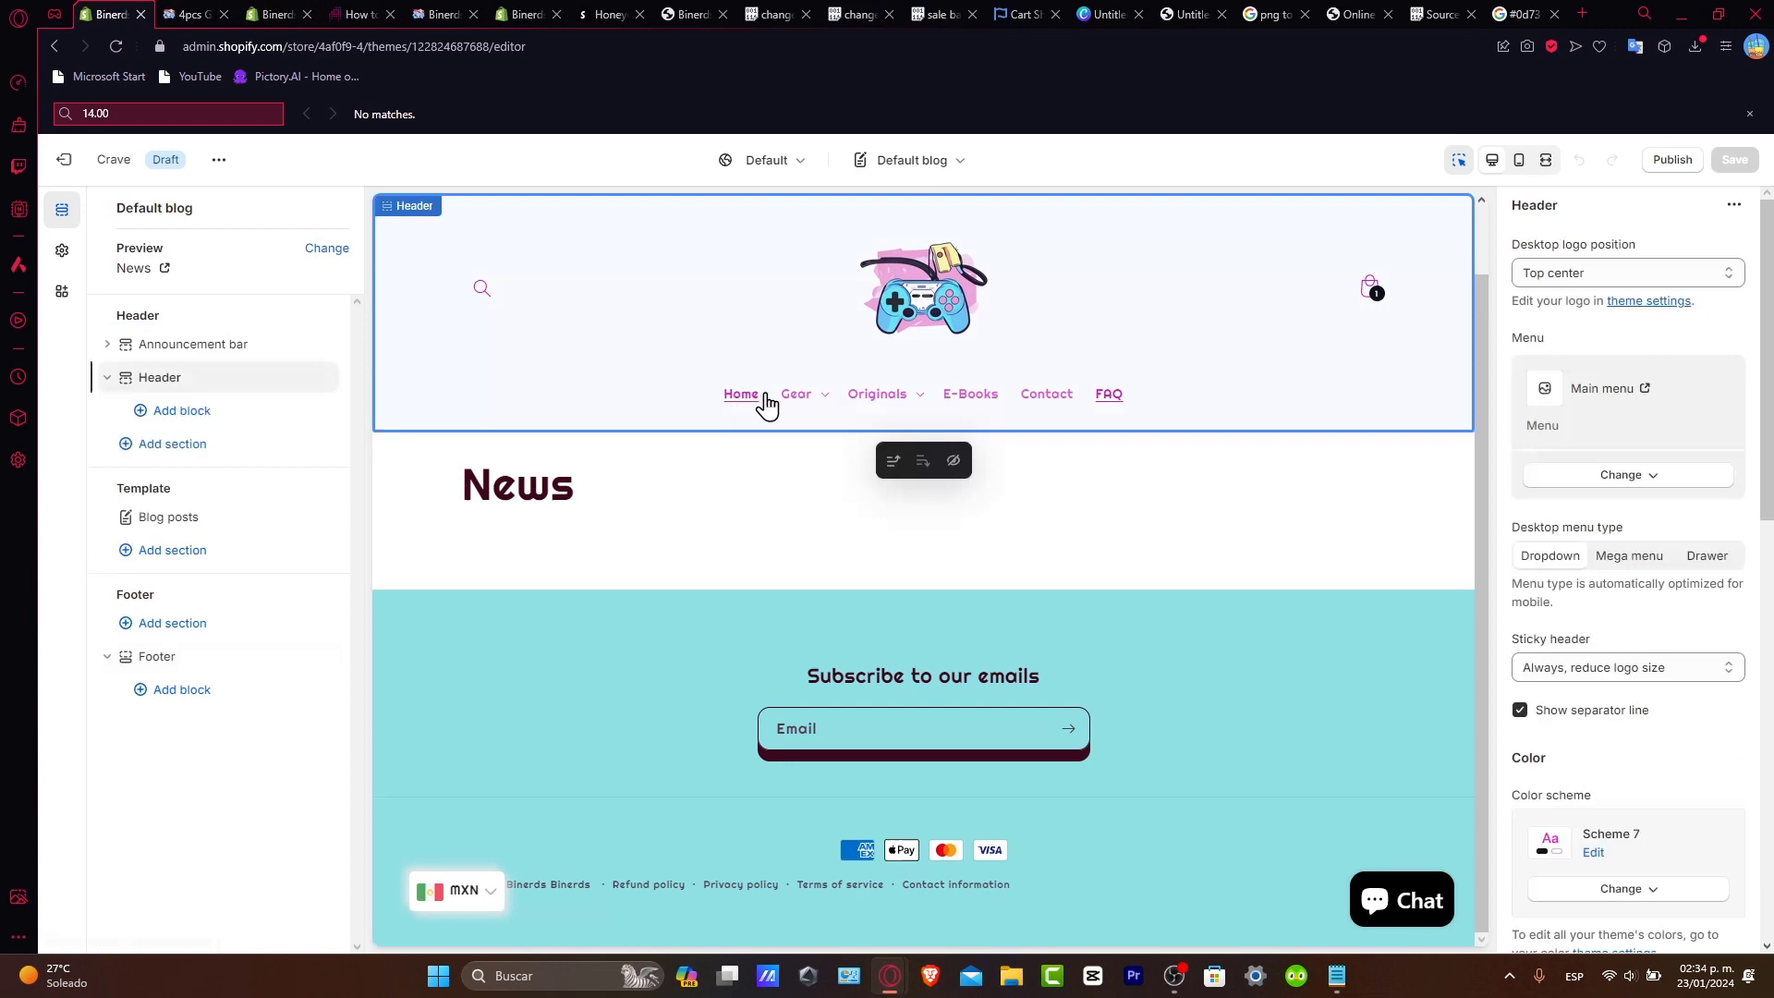
pyautogui.click(750, 397)
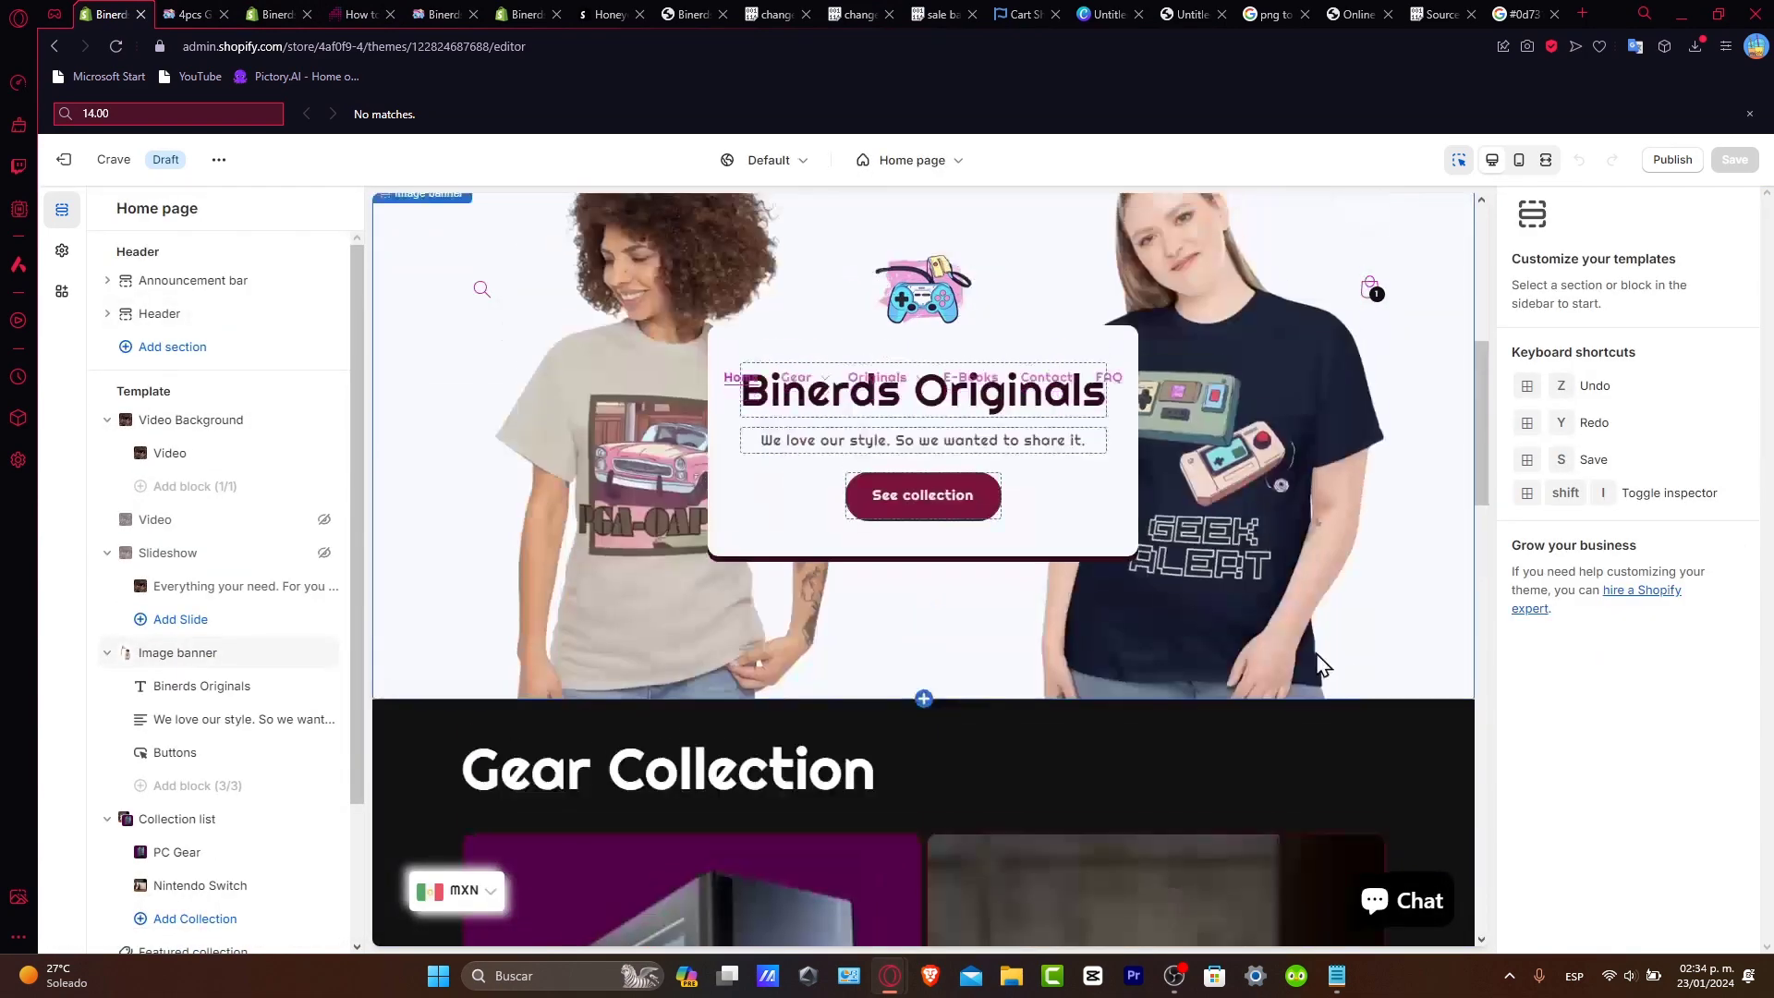
pyautogui.click(1350, 665)
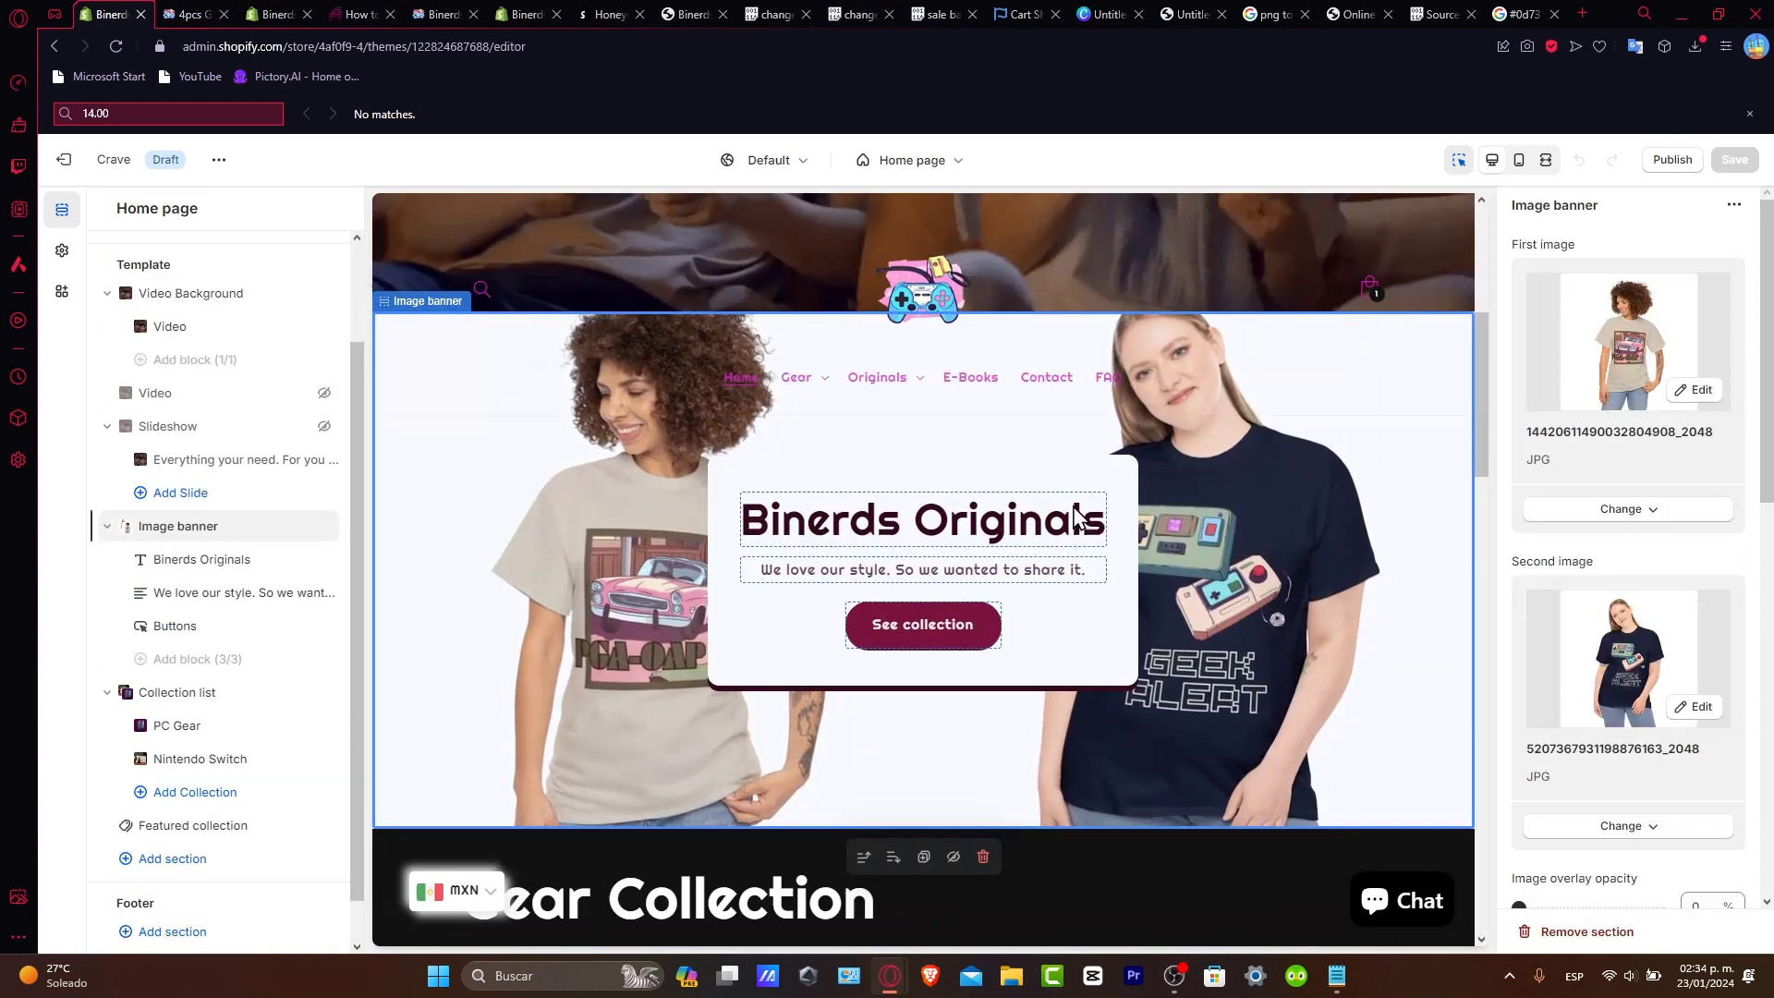
pyautogui.scroll(-10, 1659, 601)
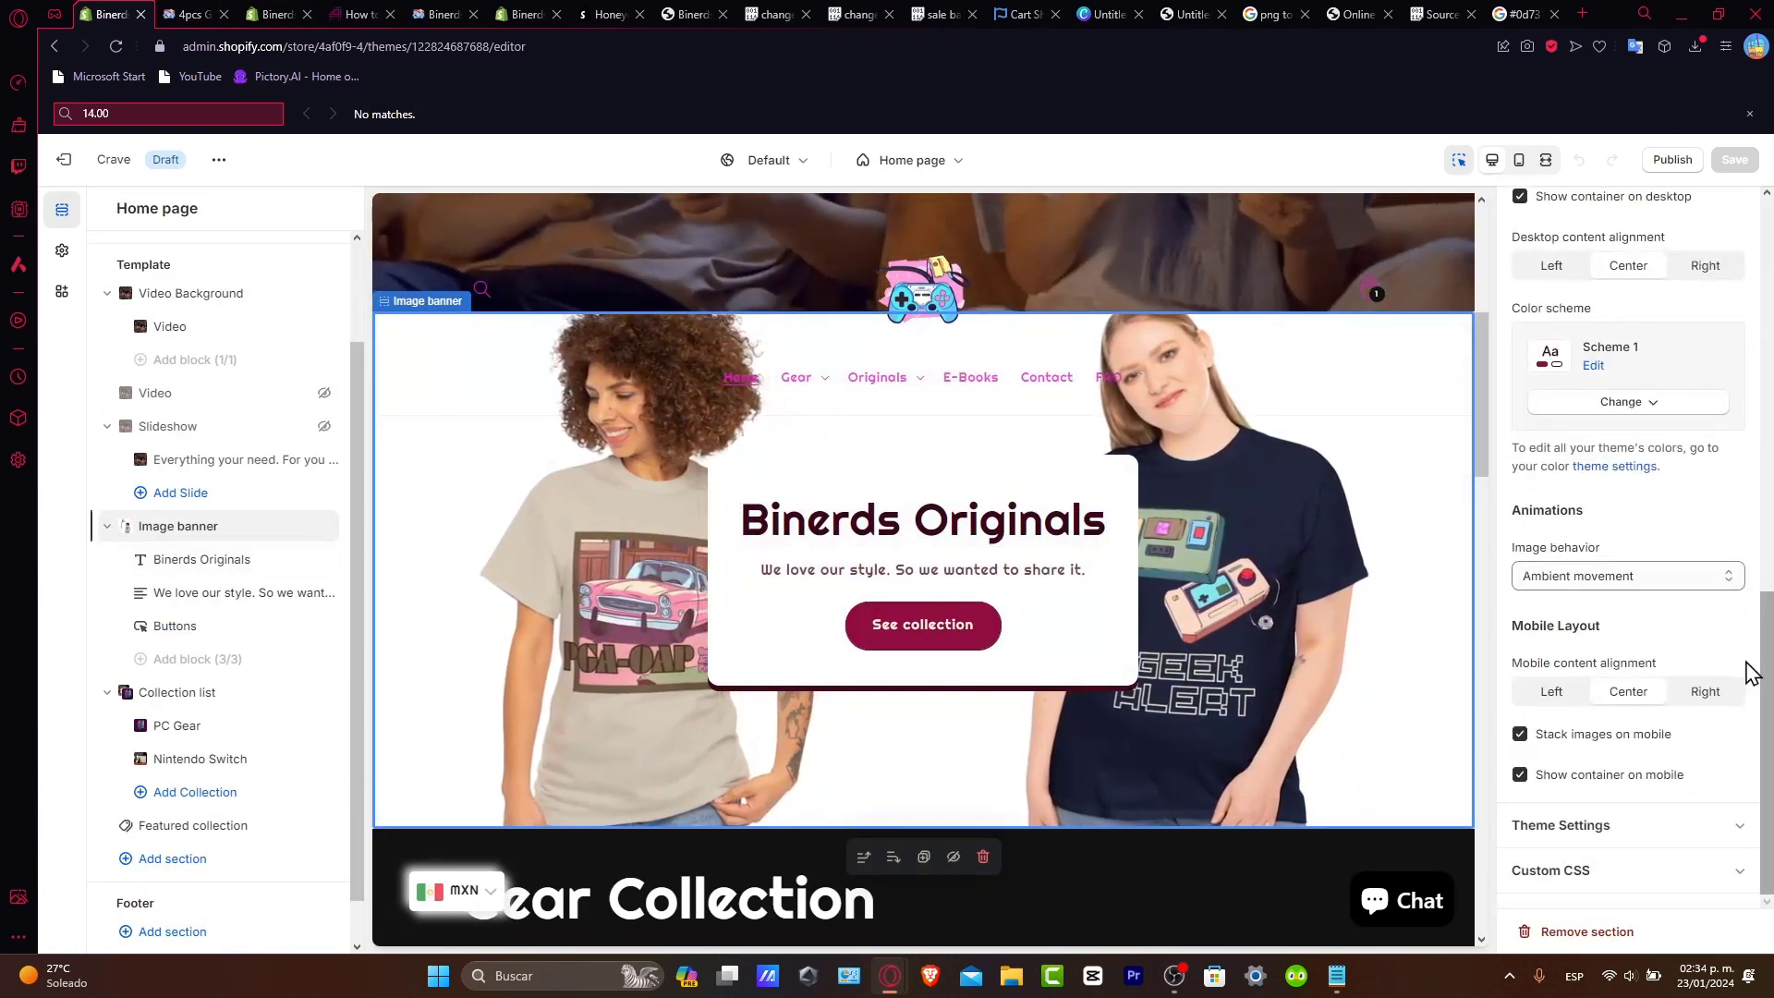
pyautogui.click(1593, 883)
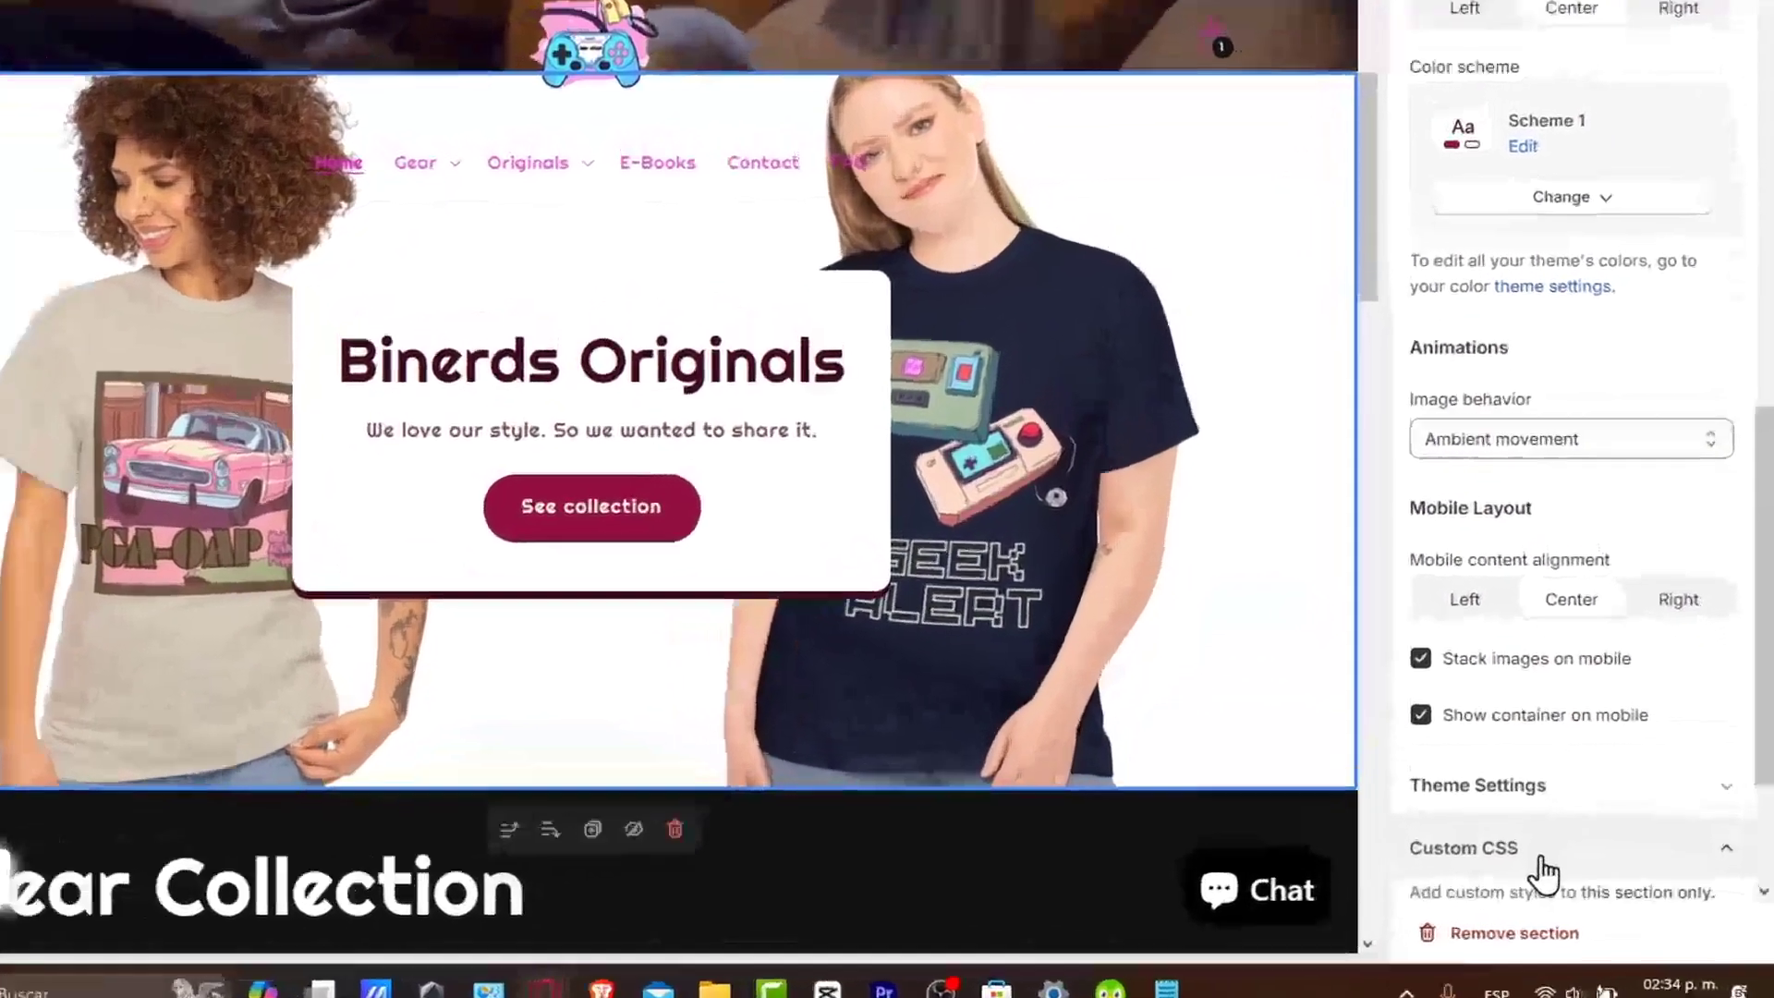
# - Paste the h2 #4287f5 and div #eb152e colour rules into the Image banner's Custom CSS
pyautogui.scroll(-3, 1612, 670)
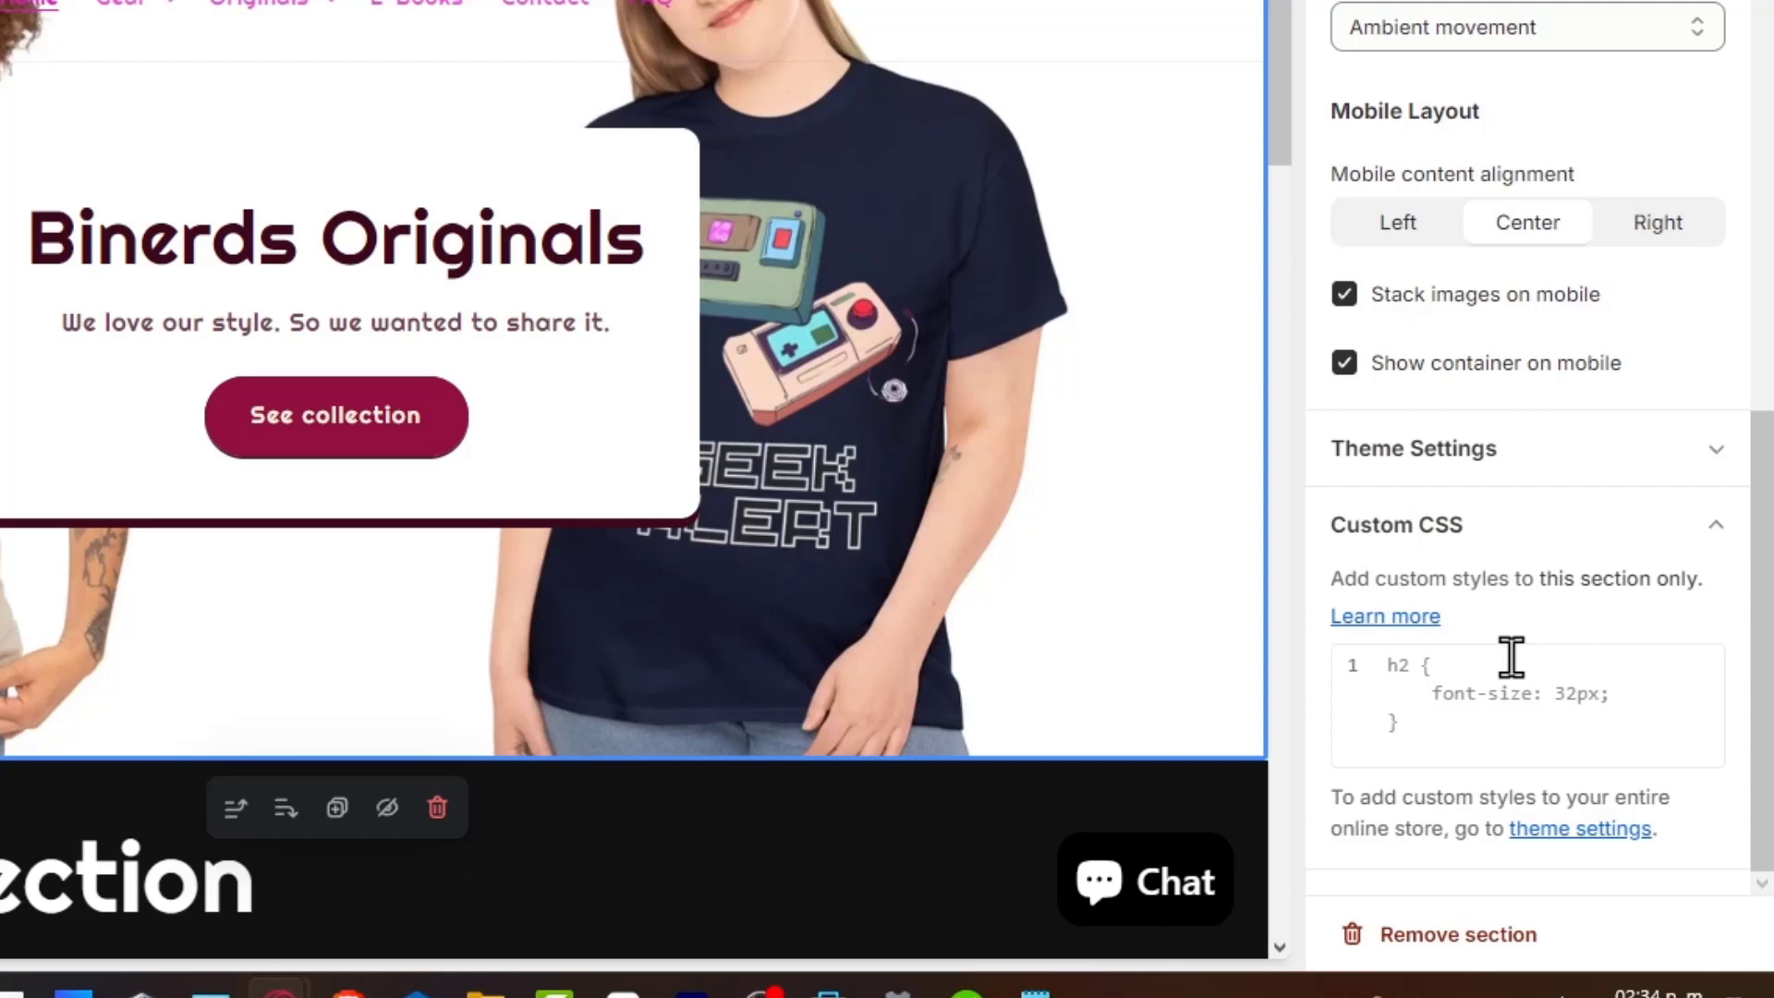
pyautogui.click(1447, 684)
pyautogui.write('h2 {   color: #4287f5; } div {   color: #eb152e; }')
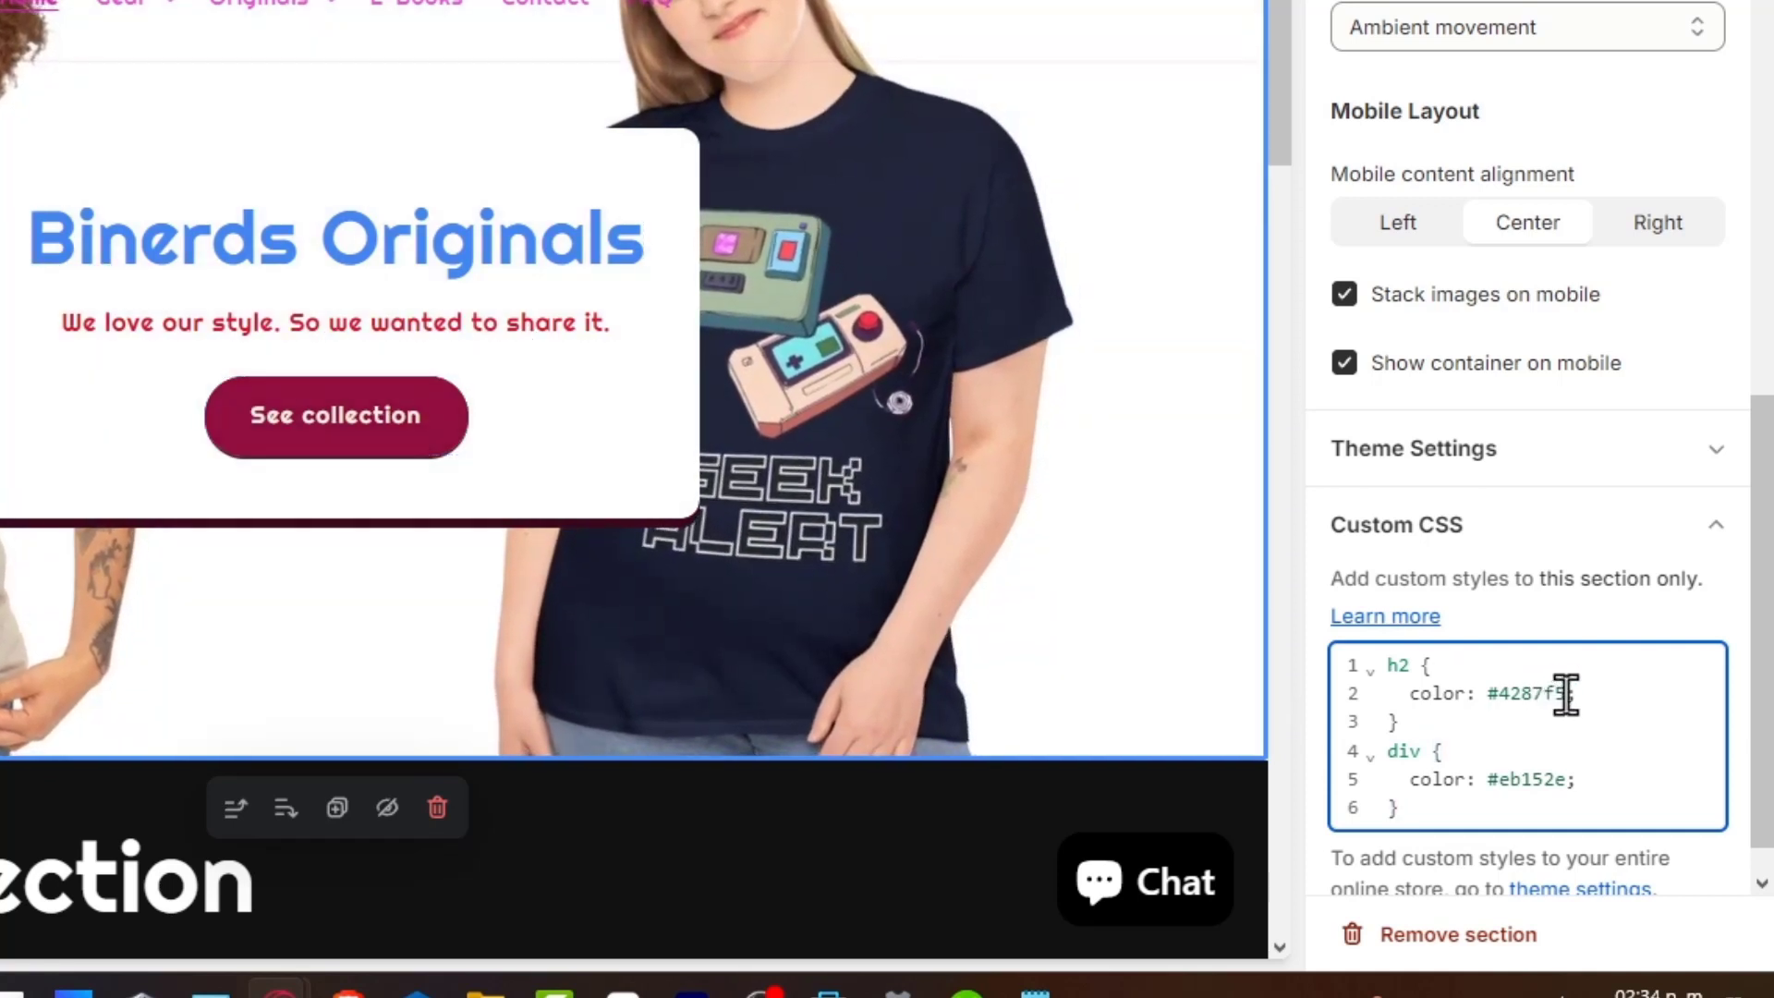
pyautogui.moveTo(1567, 693)
pyautogui.mouseDown()
pyautogui.moveTo(1493, 693)
pyautogui.moveTo(1556, 694)
pyautogui.mouseUp()
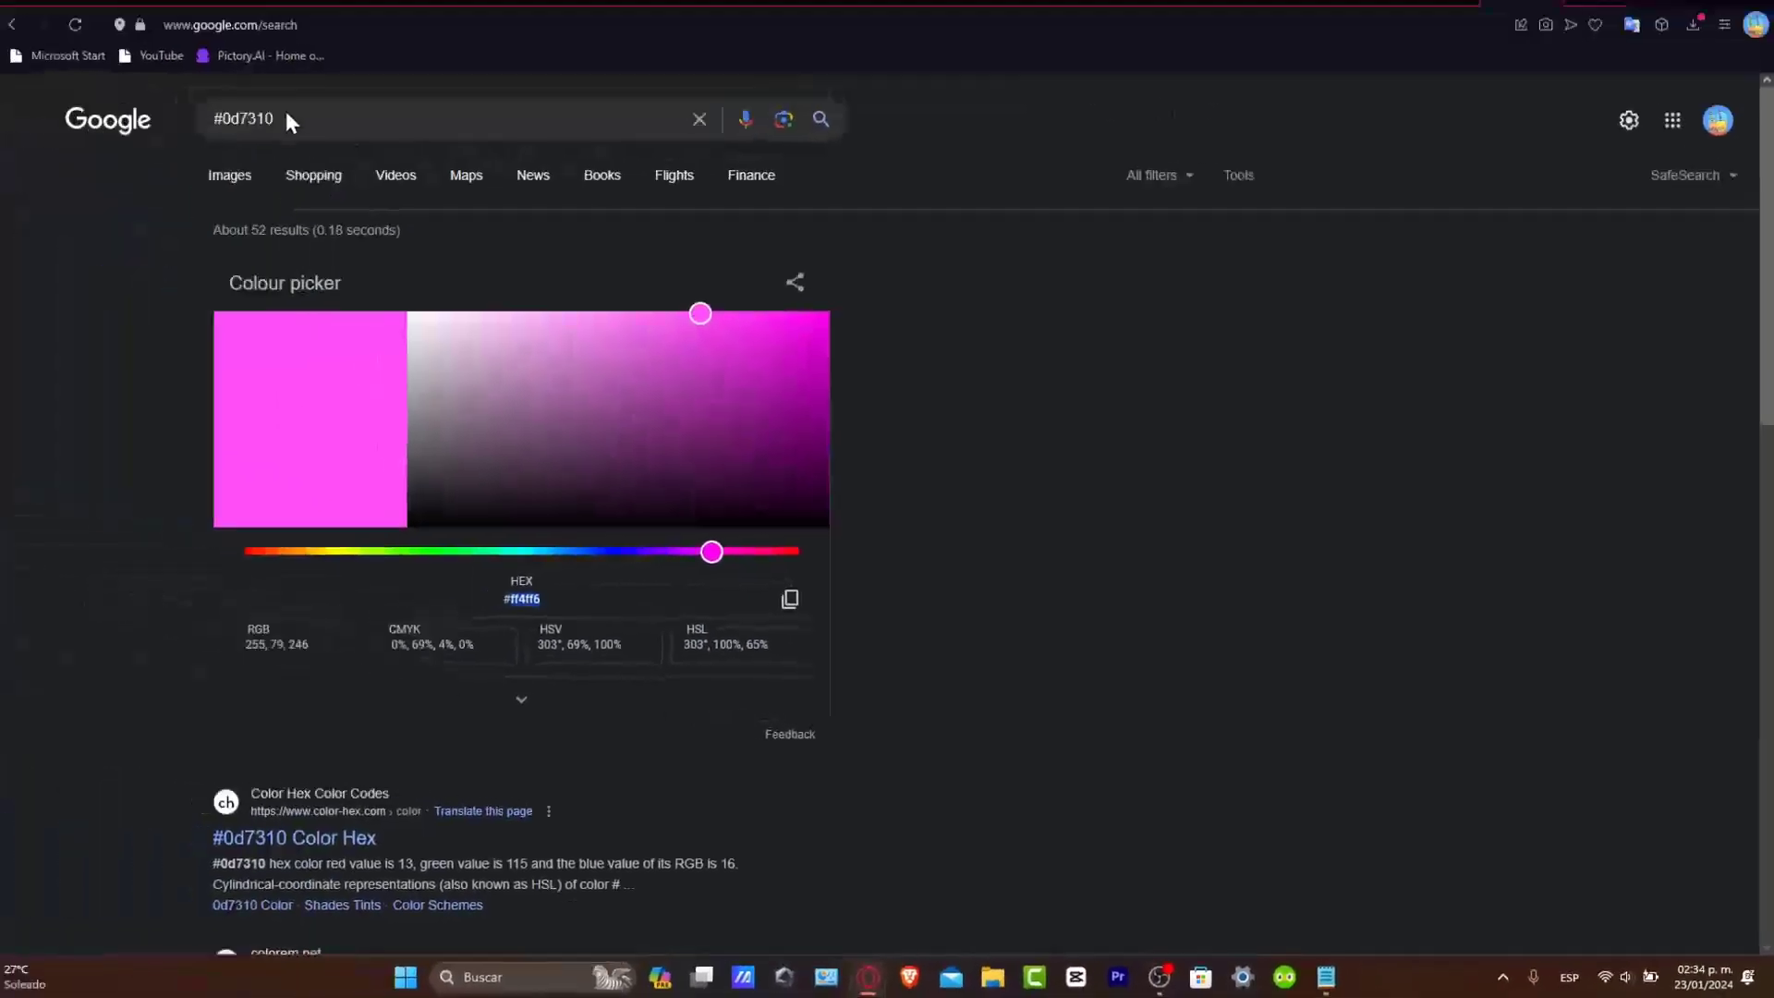
# - Search Google for #4287f5 and shift the colour picker's hue to pink #ef42f5
pyautogui.tripleClick(287, 116)
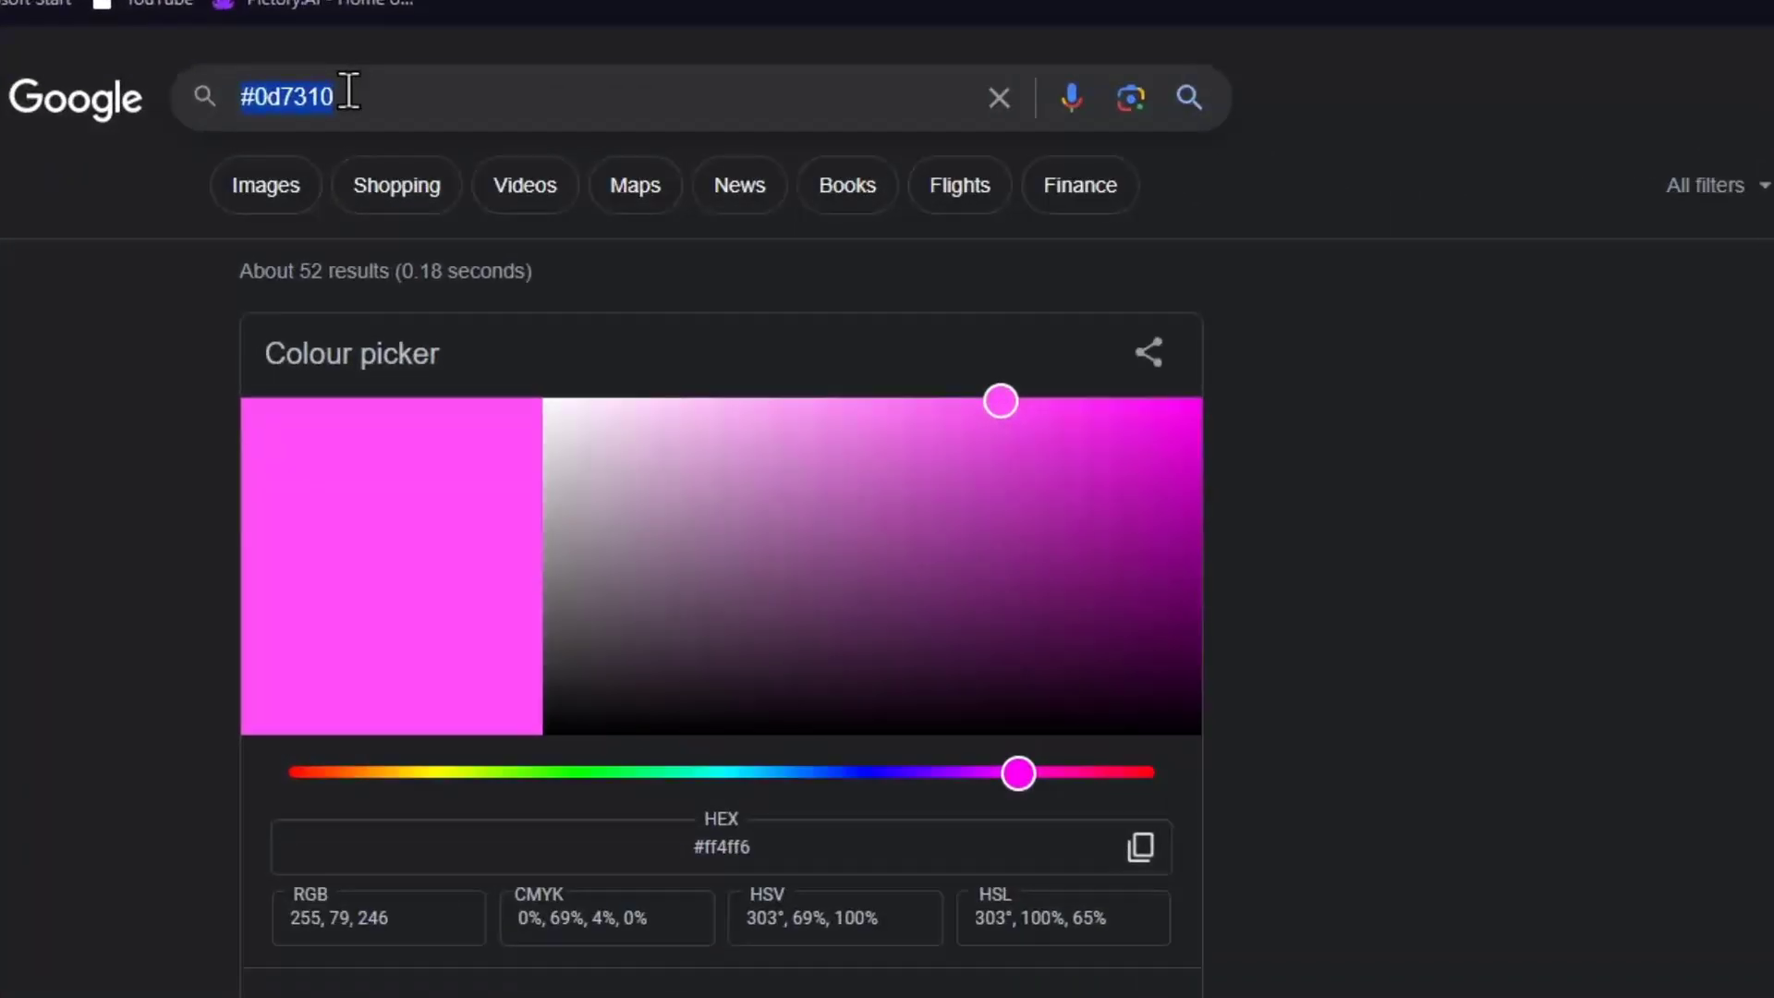
pyautogui.press('Return')
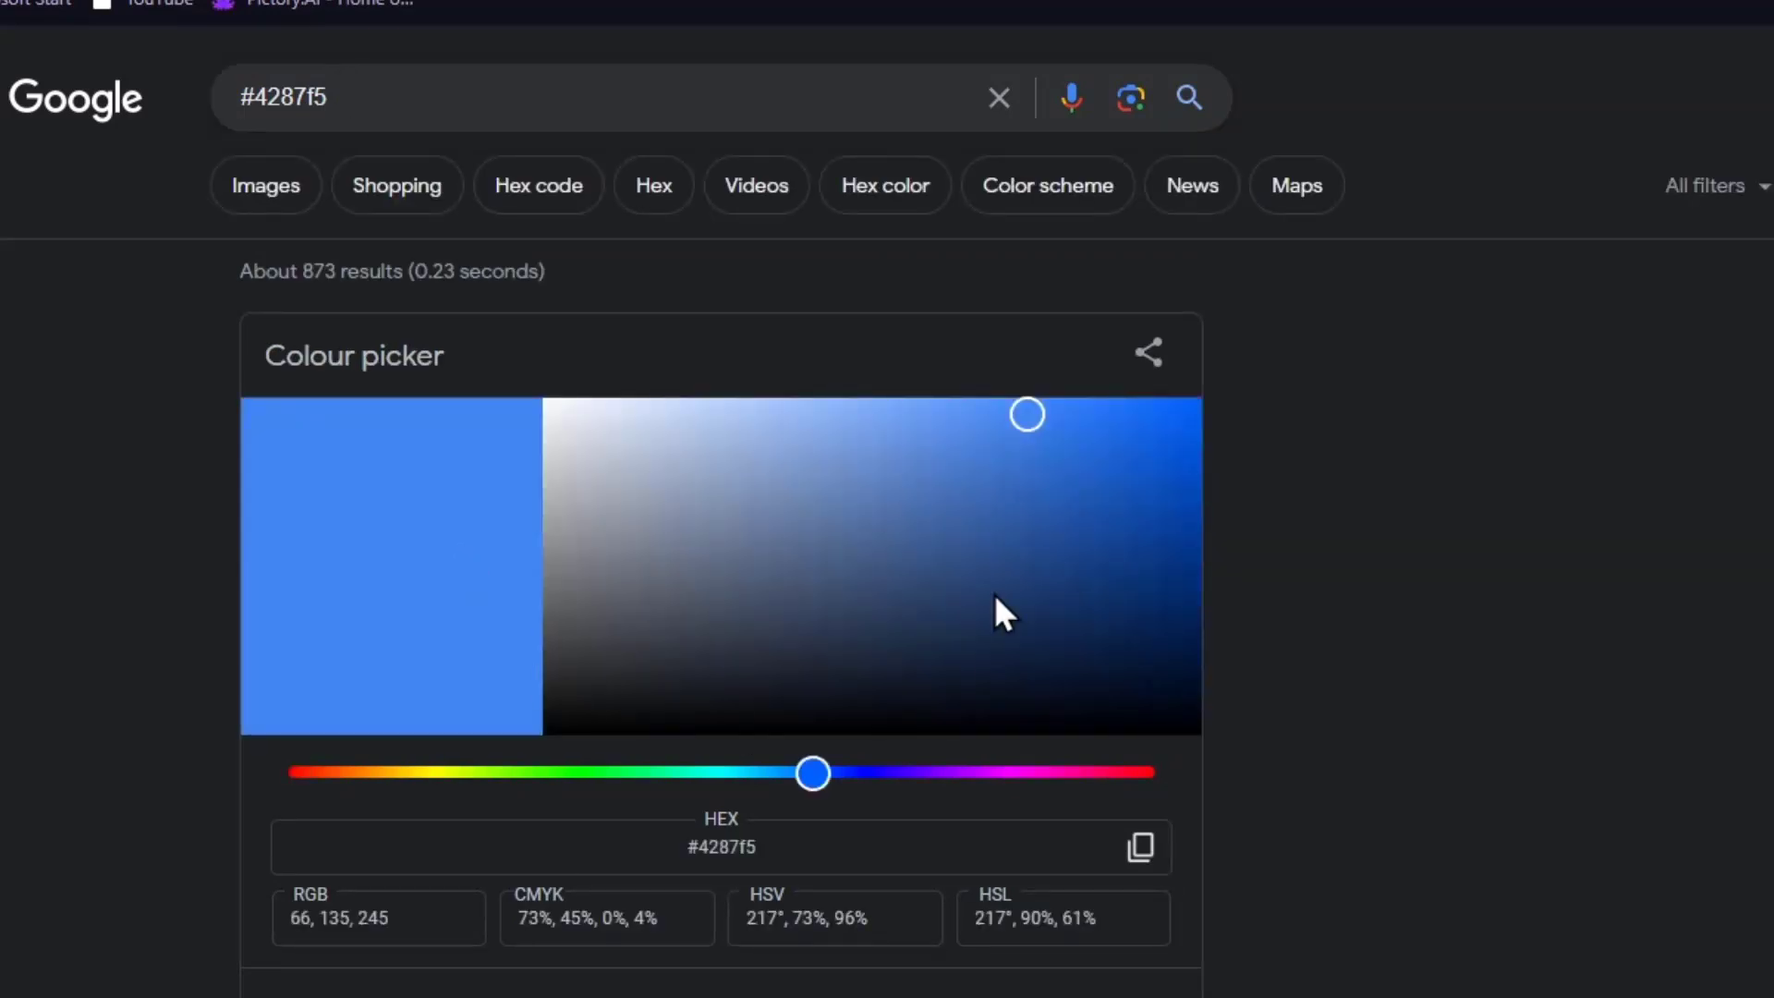
pyautogui.click(835, 782)
pyautogui.moveTo(850, 784); pyautogui.dragTo(1018, 797)
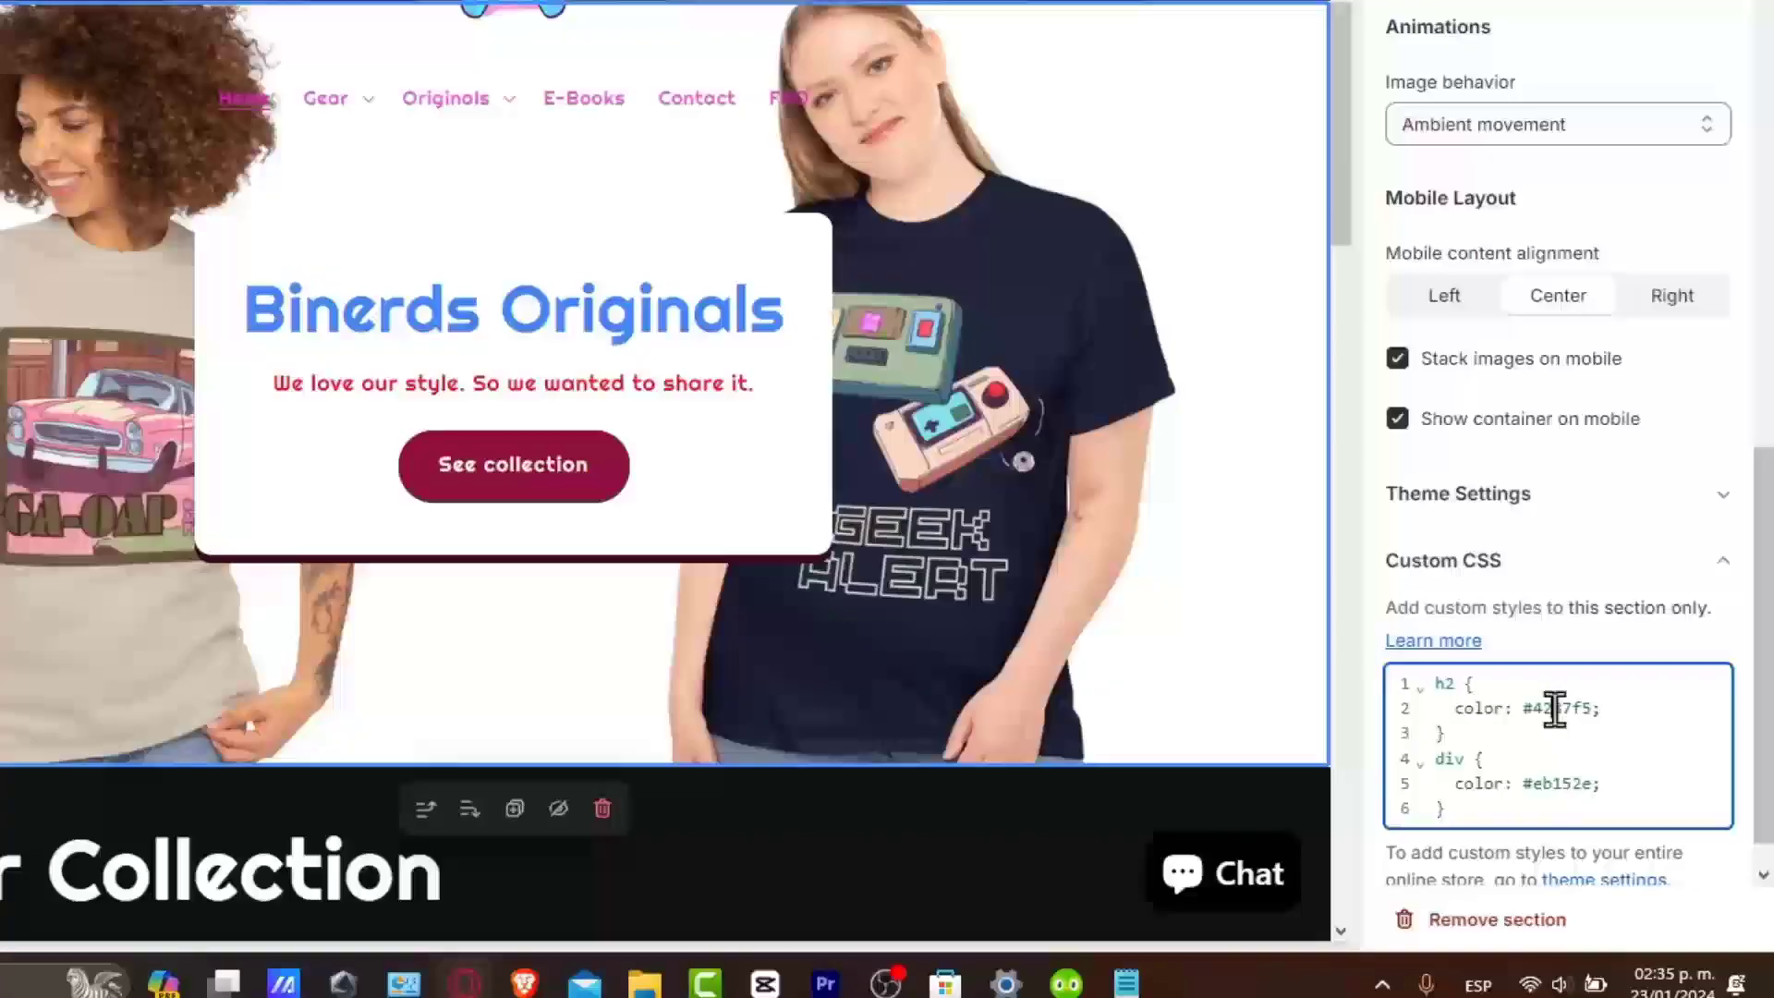
# - Replace the h2 and div hex values in the Custom CSS with #ef42f5
pyautogui.doubleClick(1555, 710)
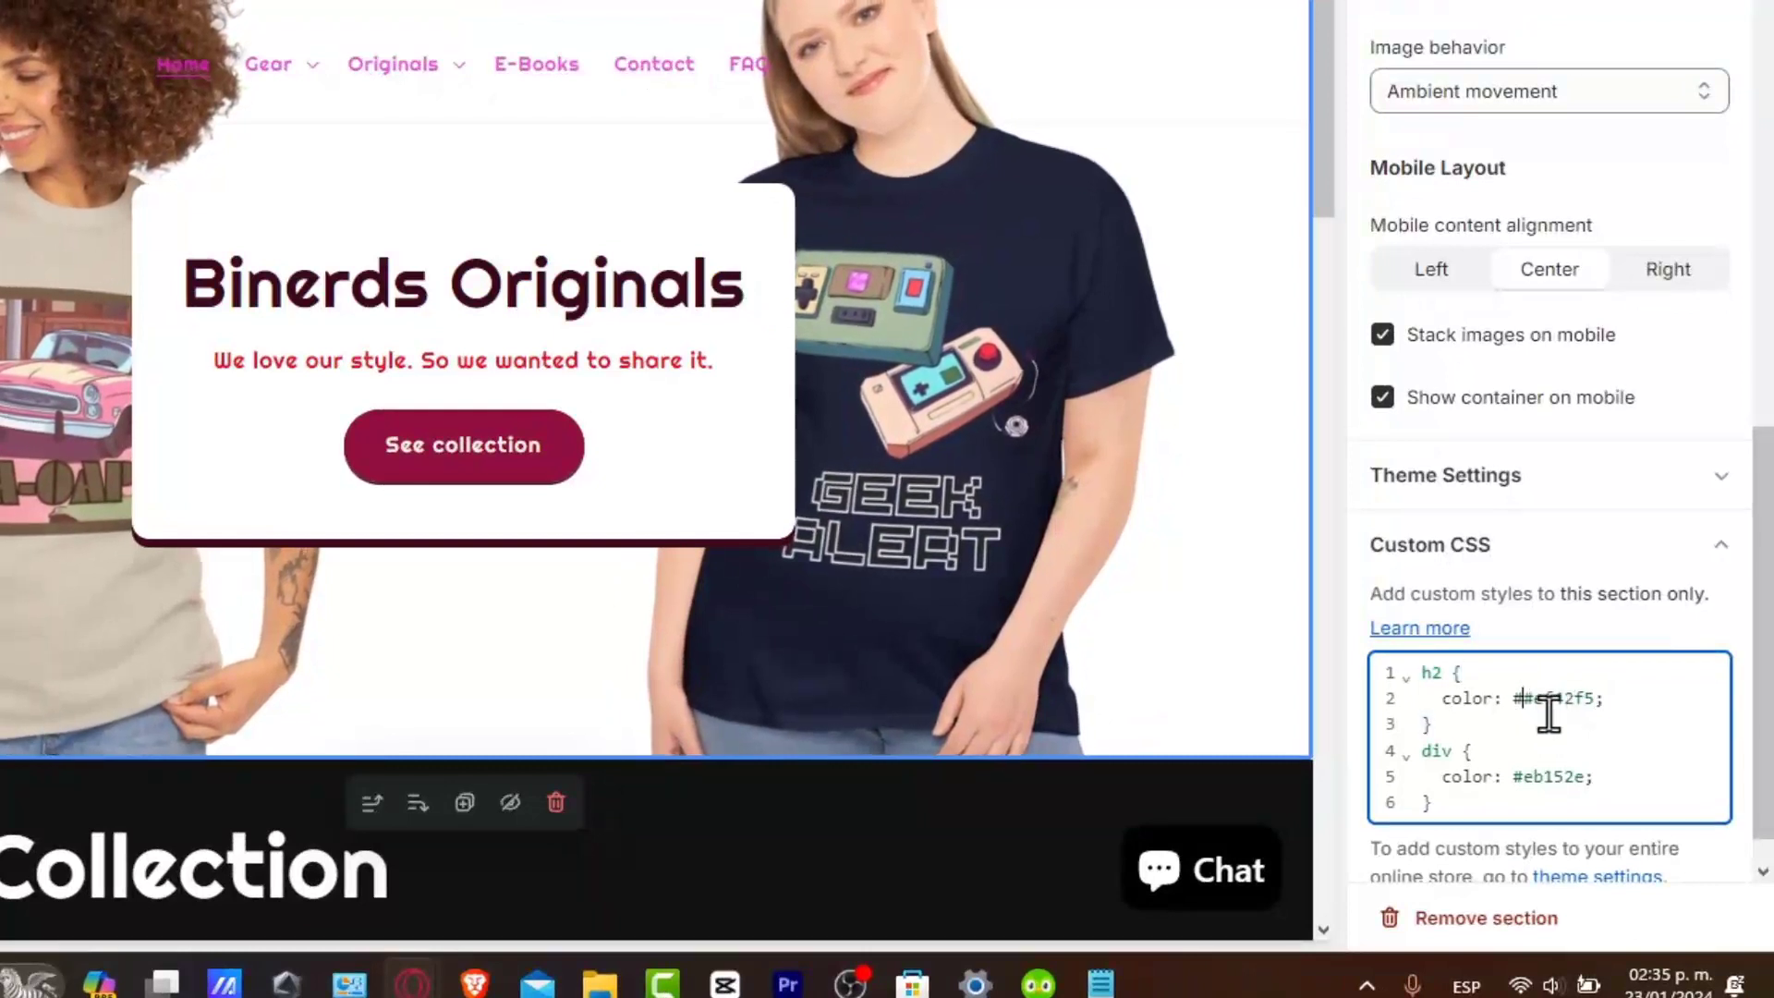
pyautogui.doubleClick(1562, 777)
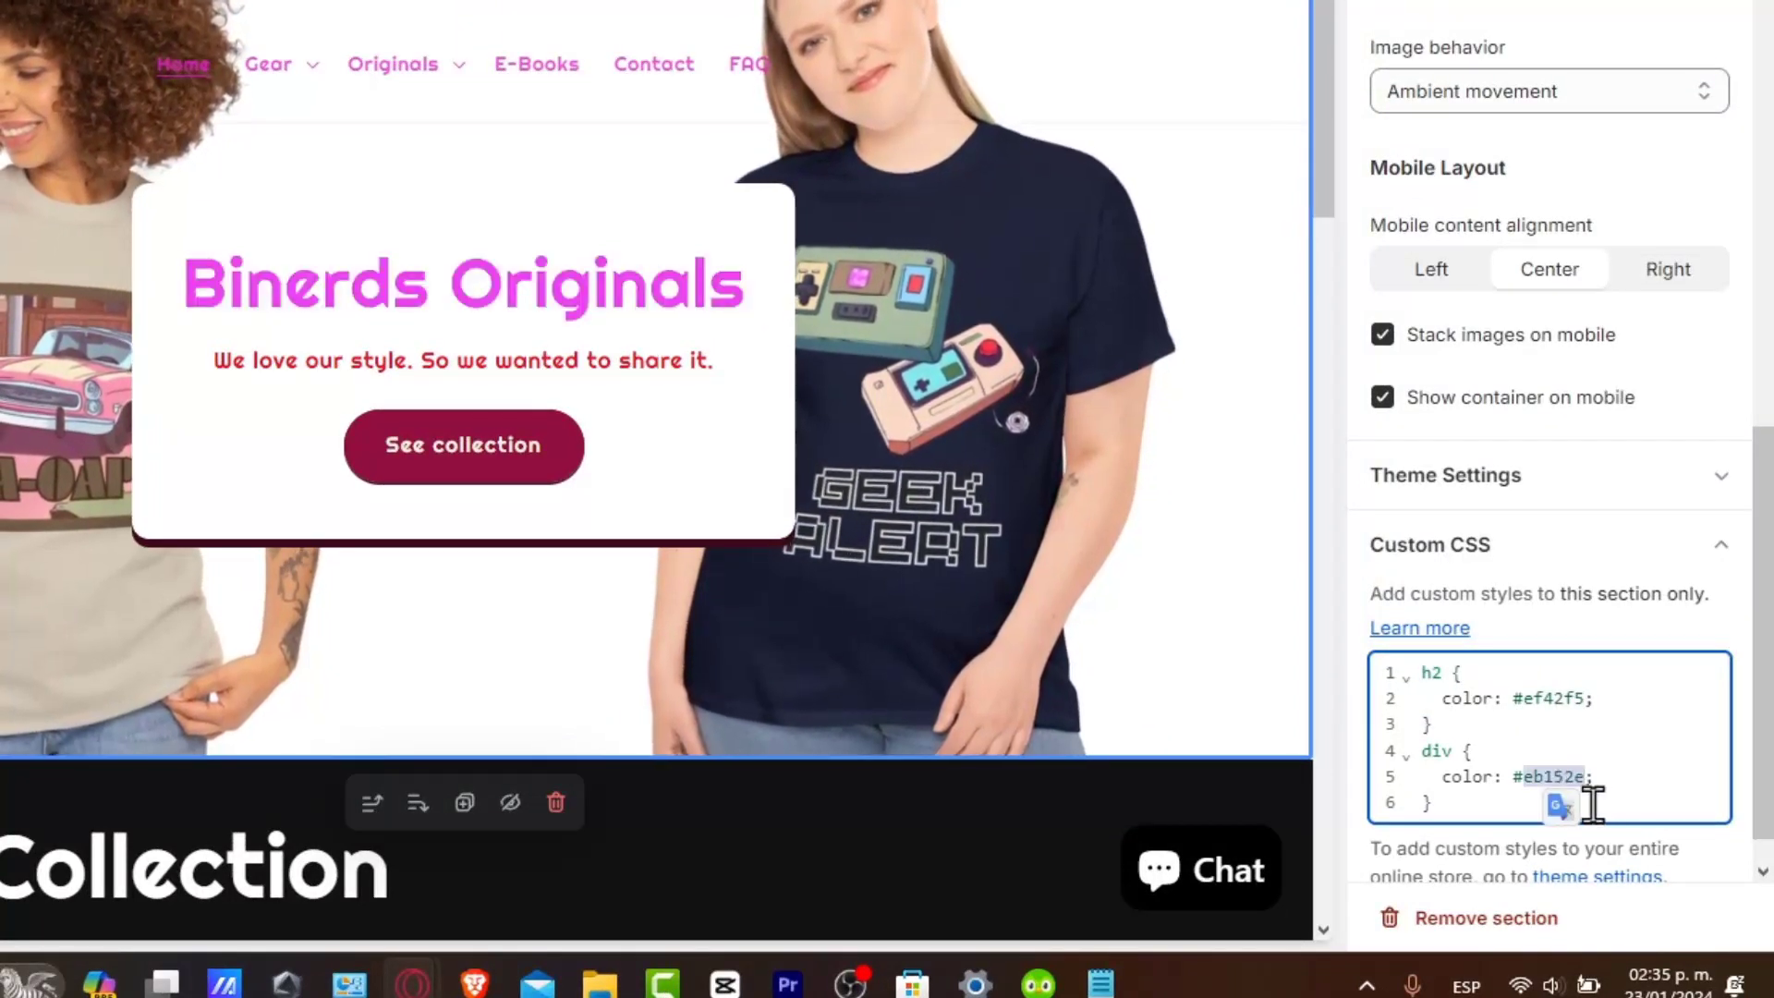
pyautogui.write('#ef42f5')
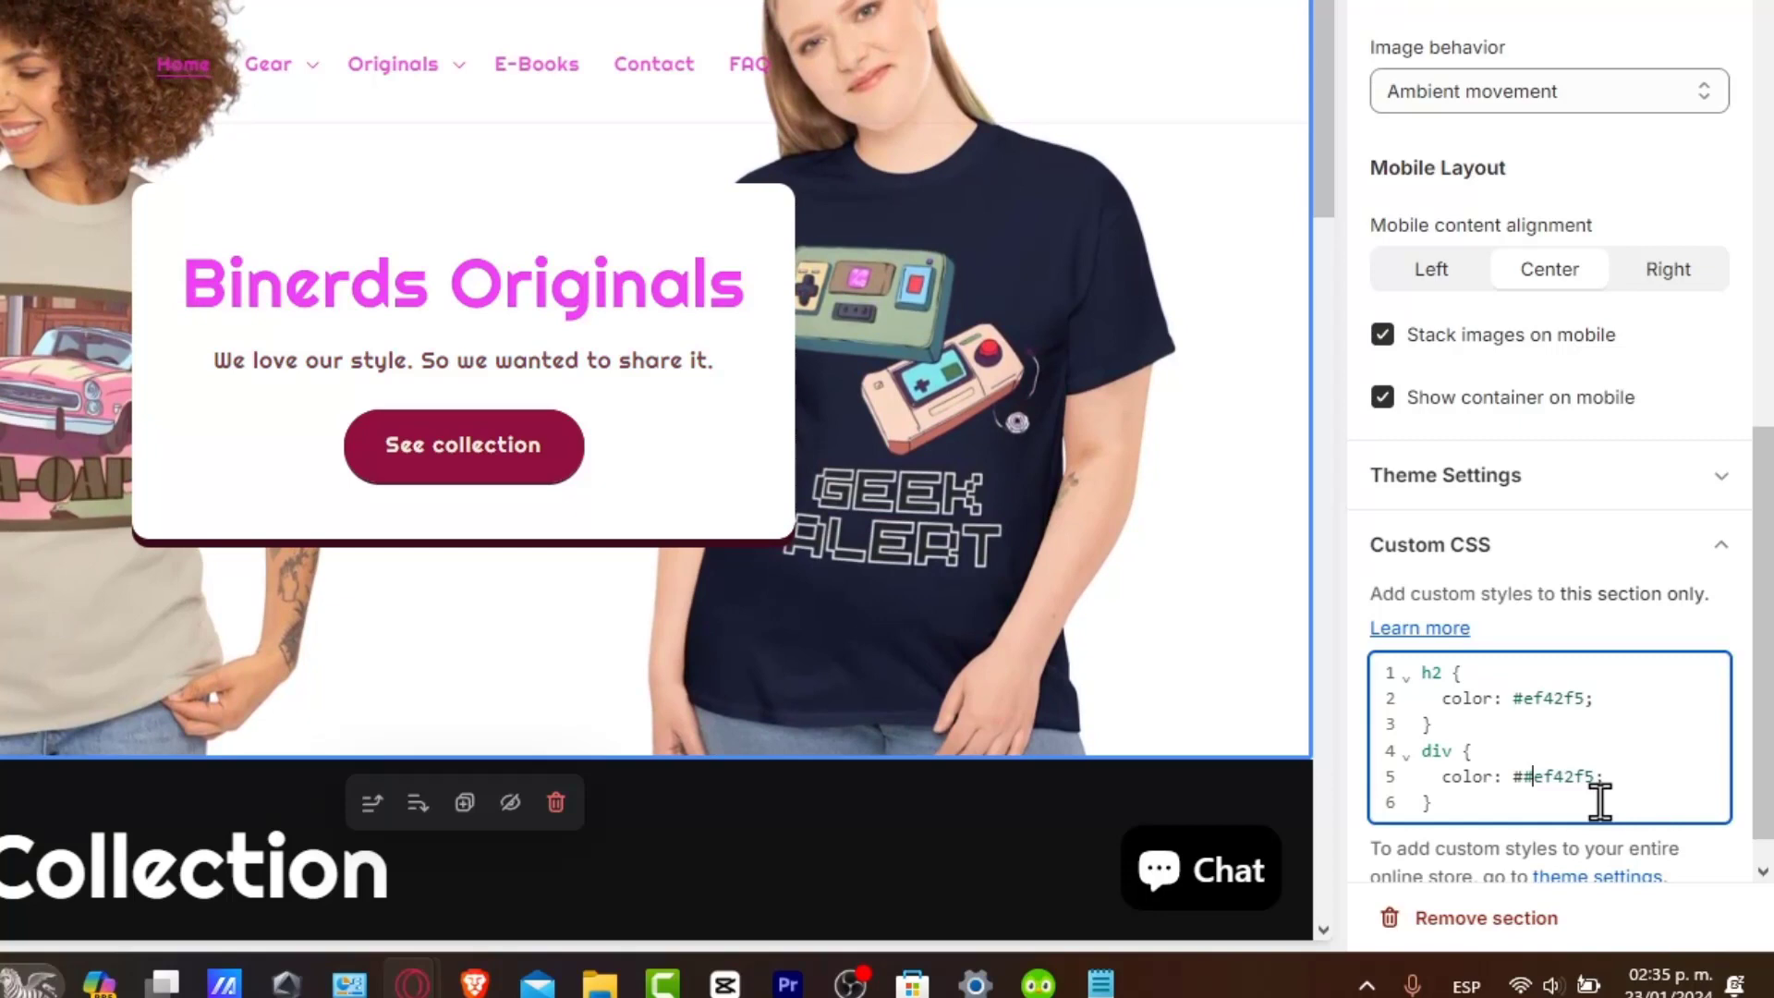
pyautogui.click(1676, 802)
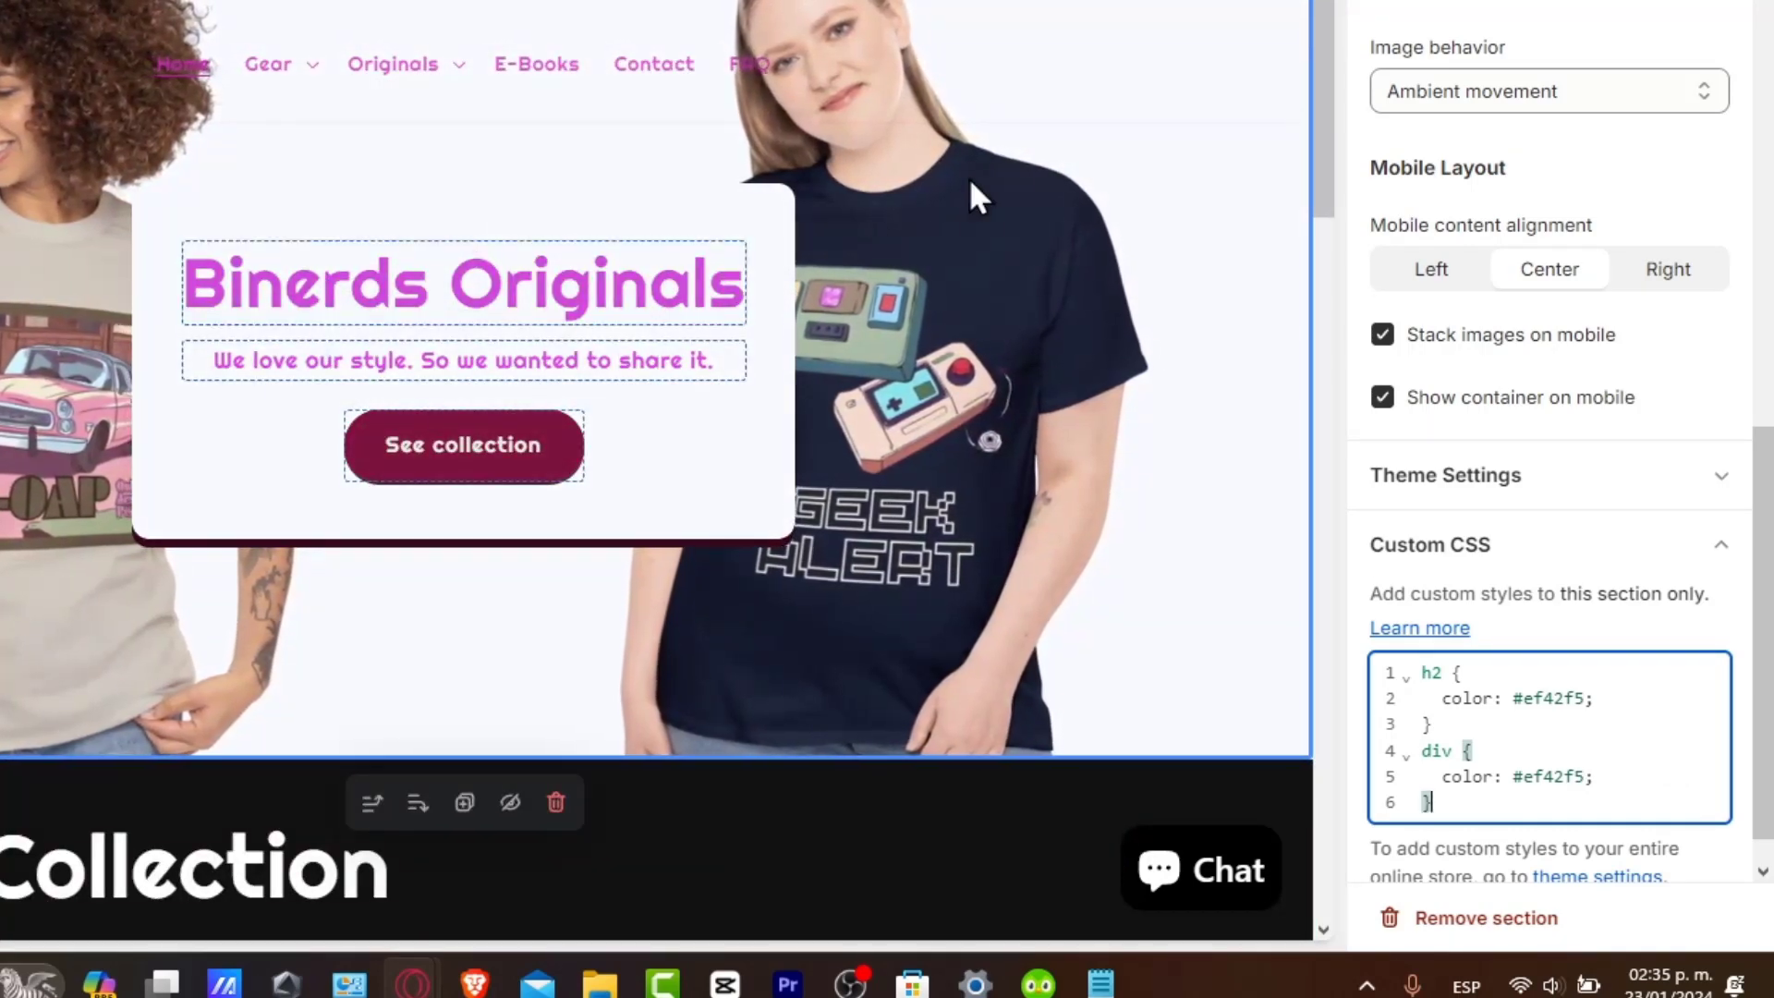
pyautogui.click(944, 570)
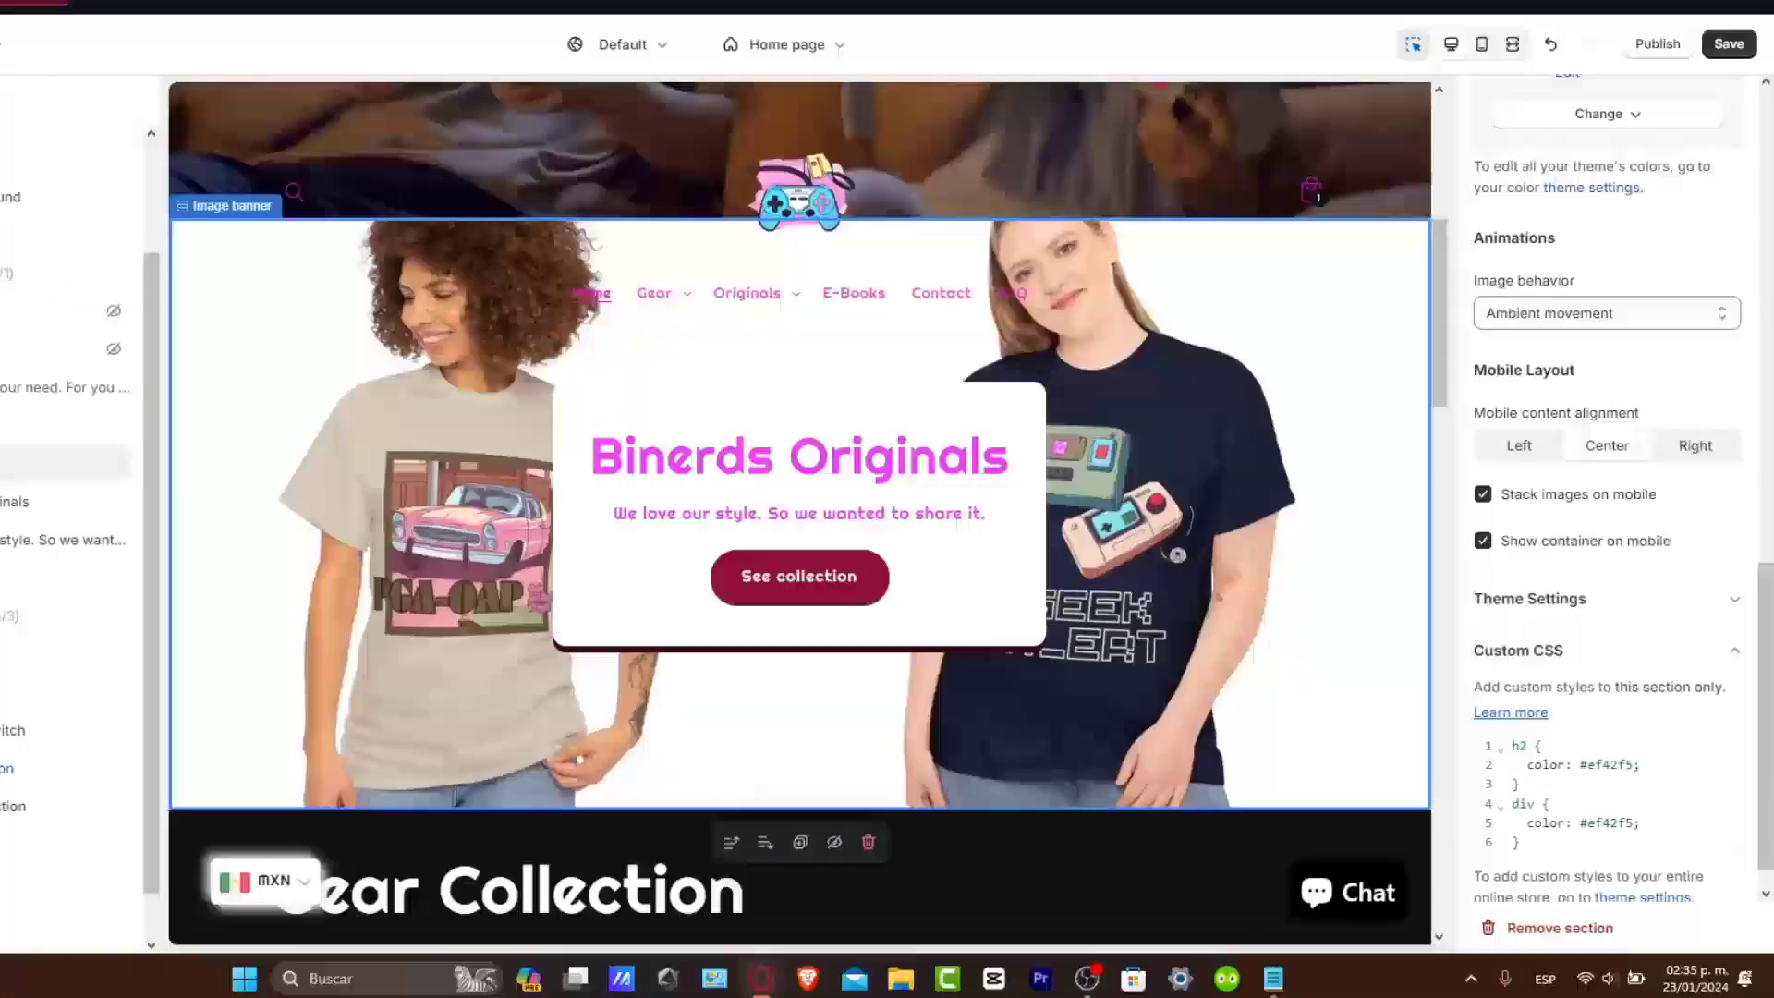
pyautogui.click(63, 255)
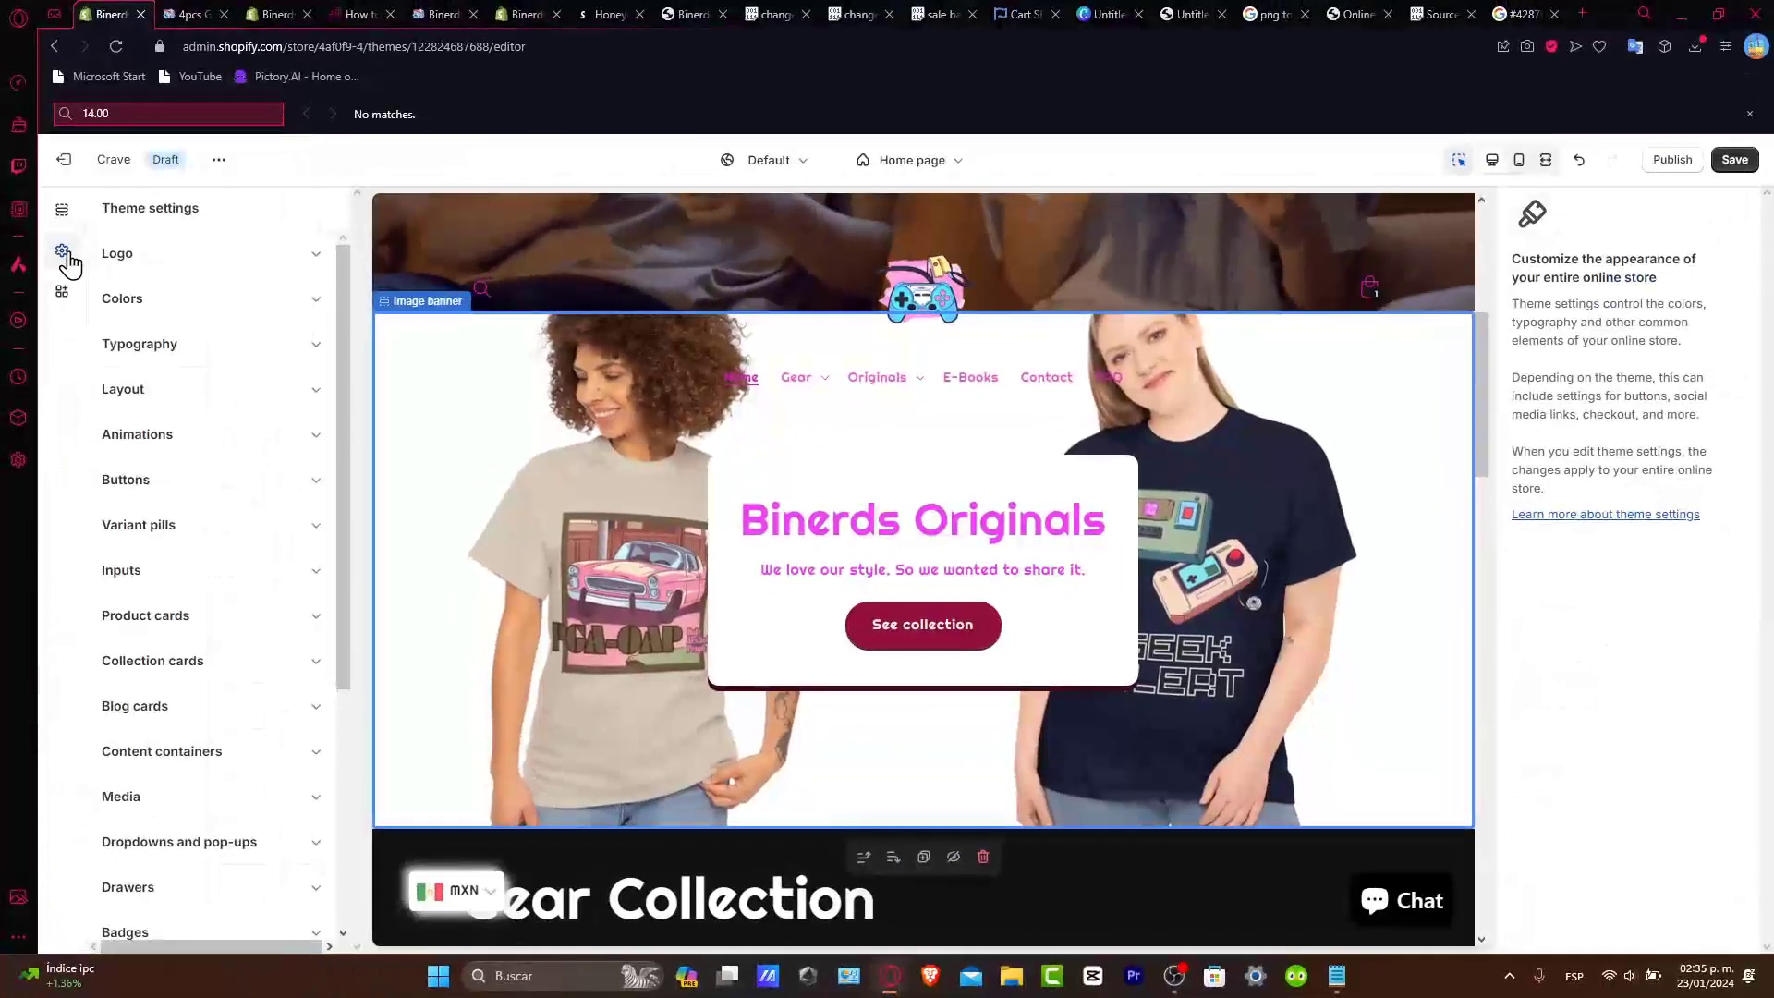
pyautogui.click(163, 295)
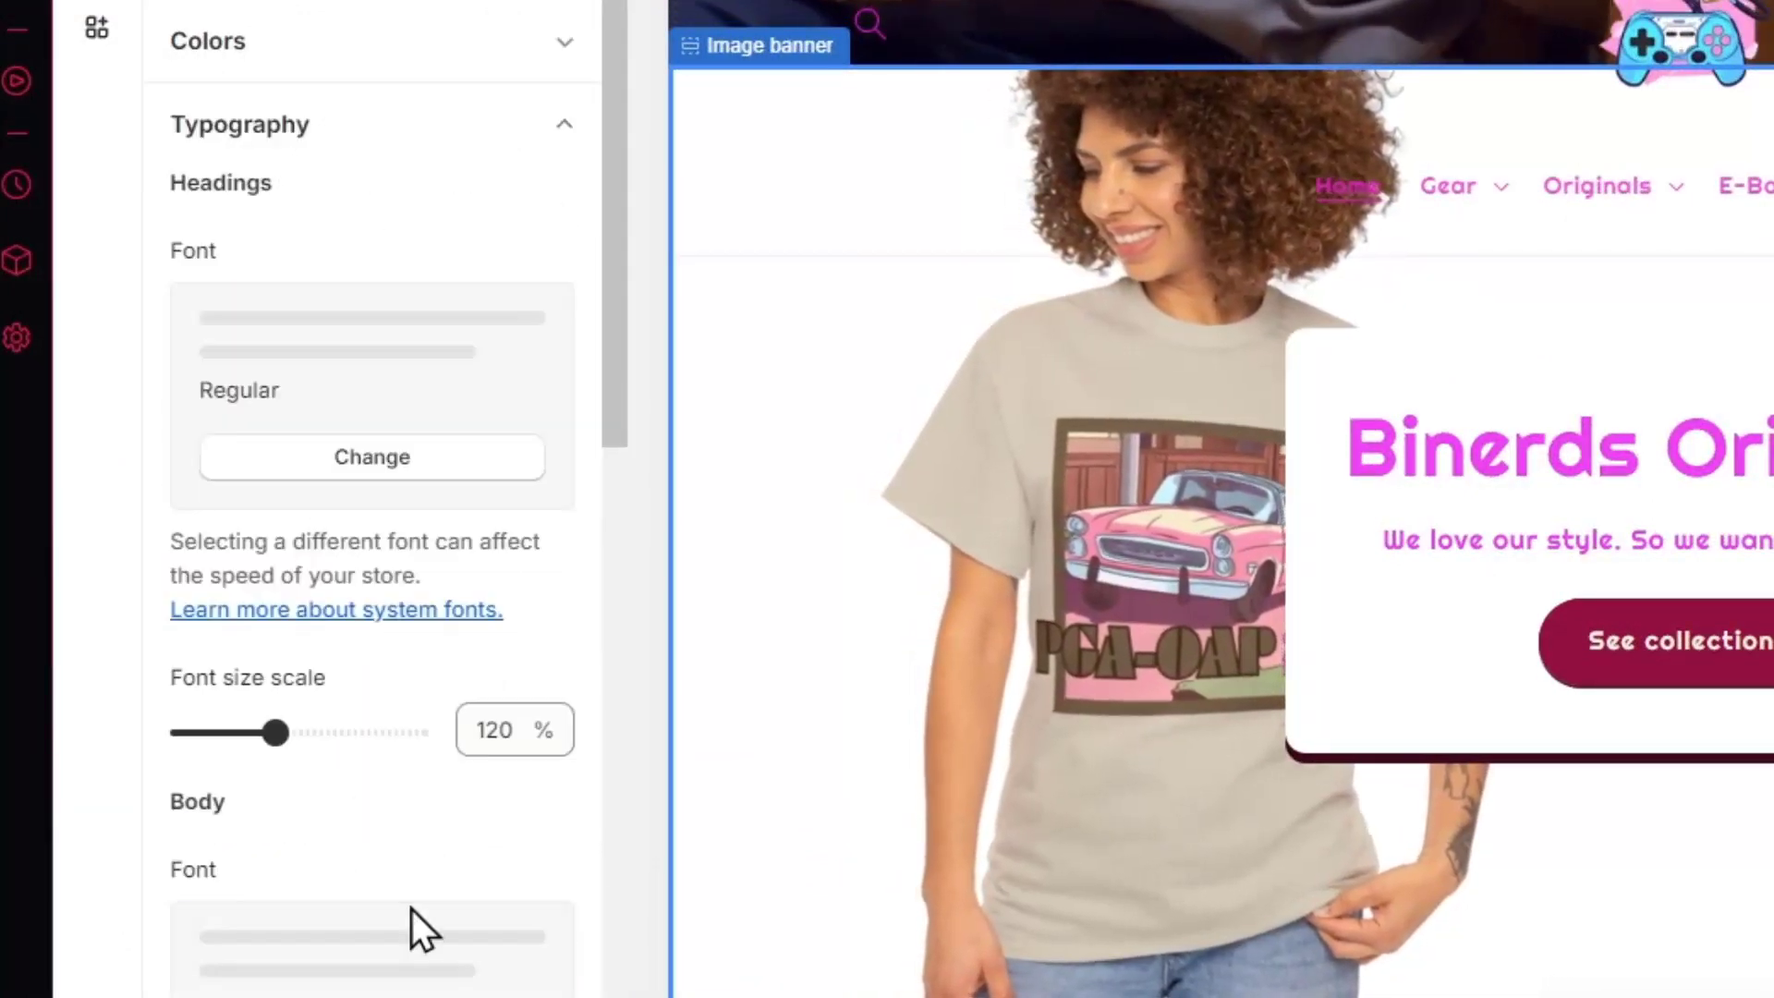
pyautogui.scroll(-5, 412, 927)
pyautogui.scroll(-5, 412, 927)
pyautogui.scroll(14, 412, 926)
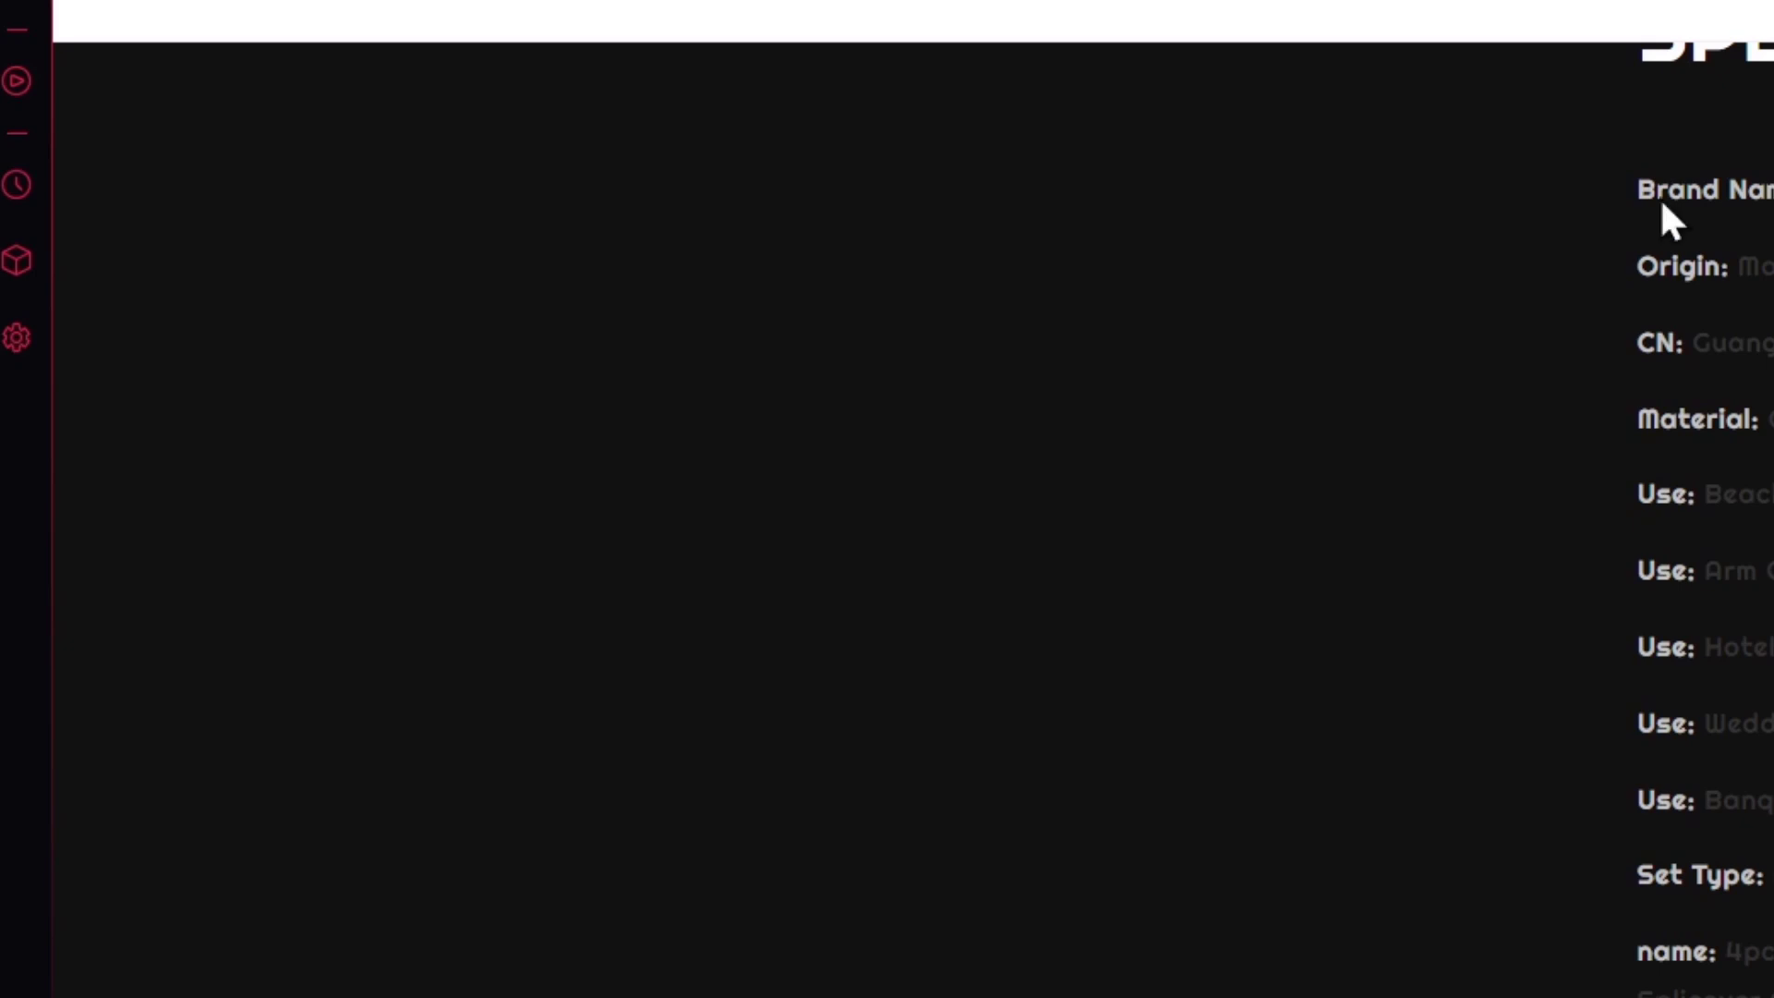
# - Go to the live store's Home page and scroll to the magenta Binerds Originals banner
pyautogui.scroll(15, 1659, 197)
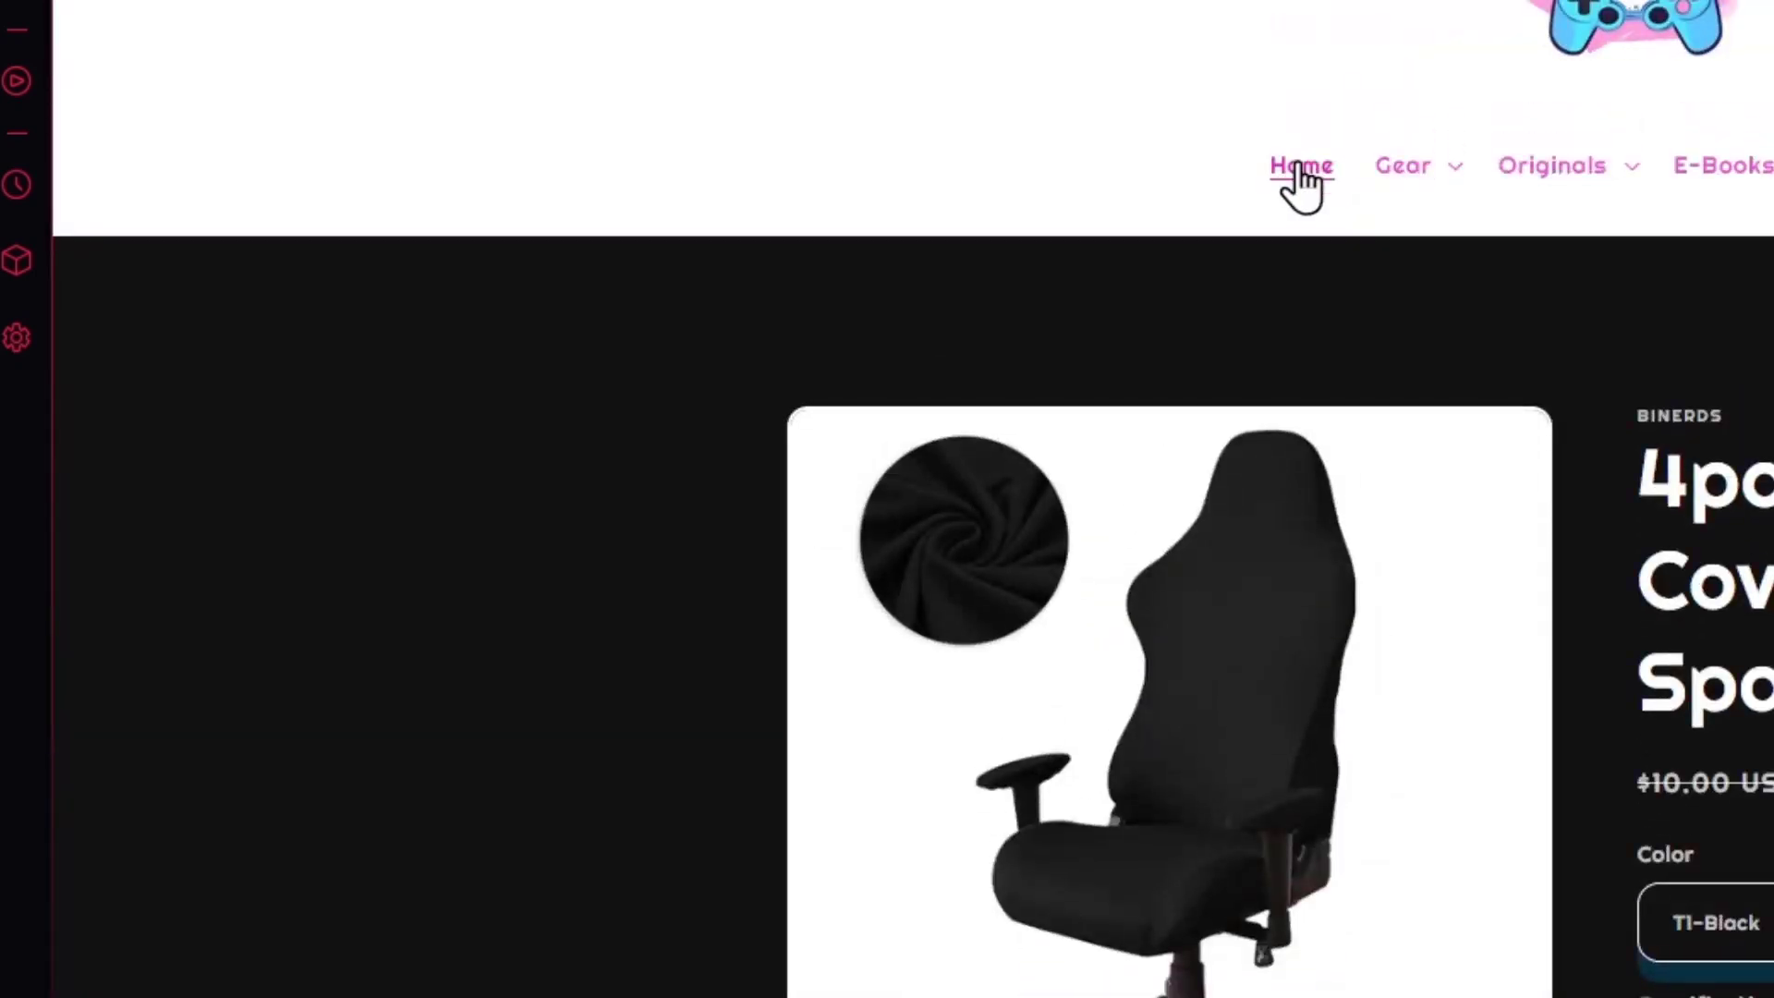
pyautogui.click(1301, 169)
pyautogui.scroll(-5, 1301, 176)
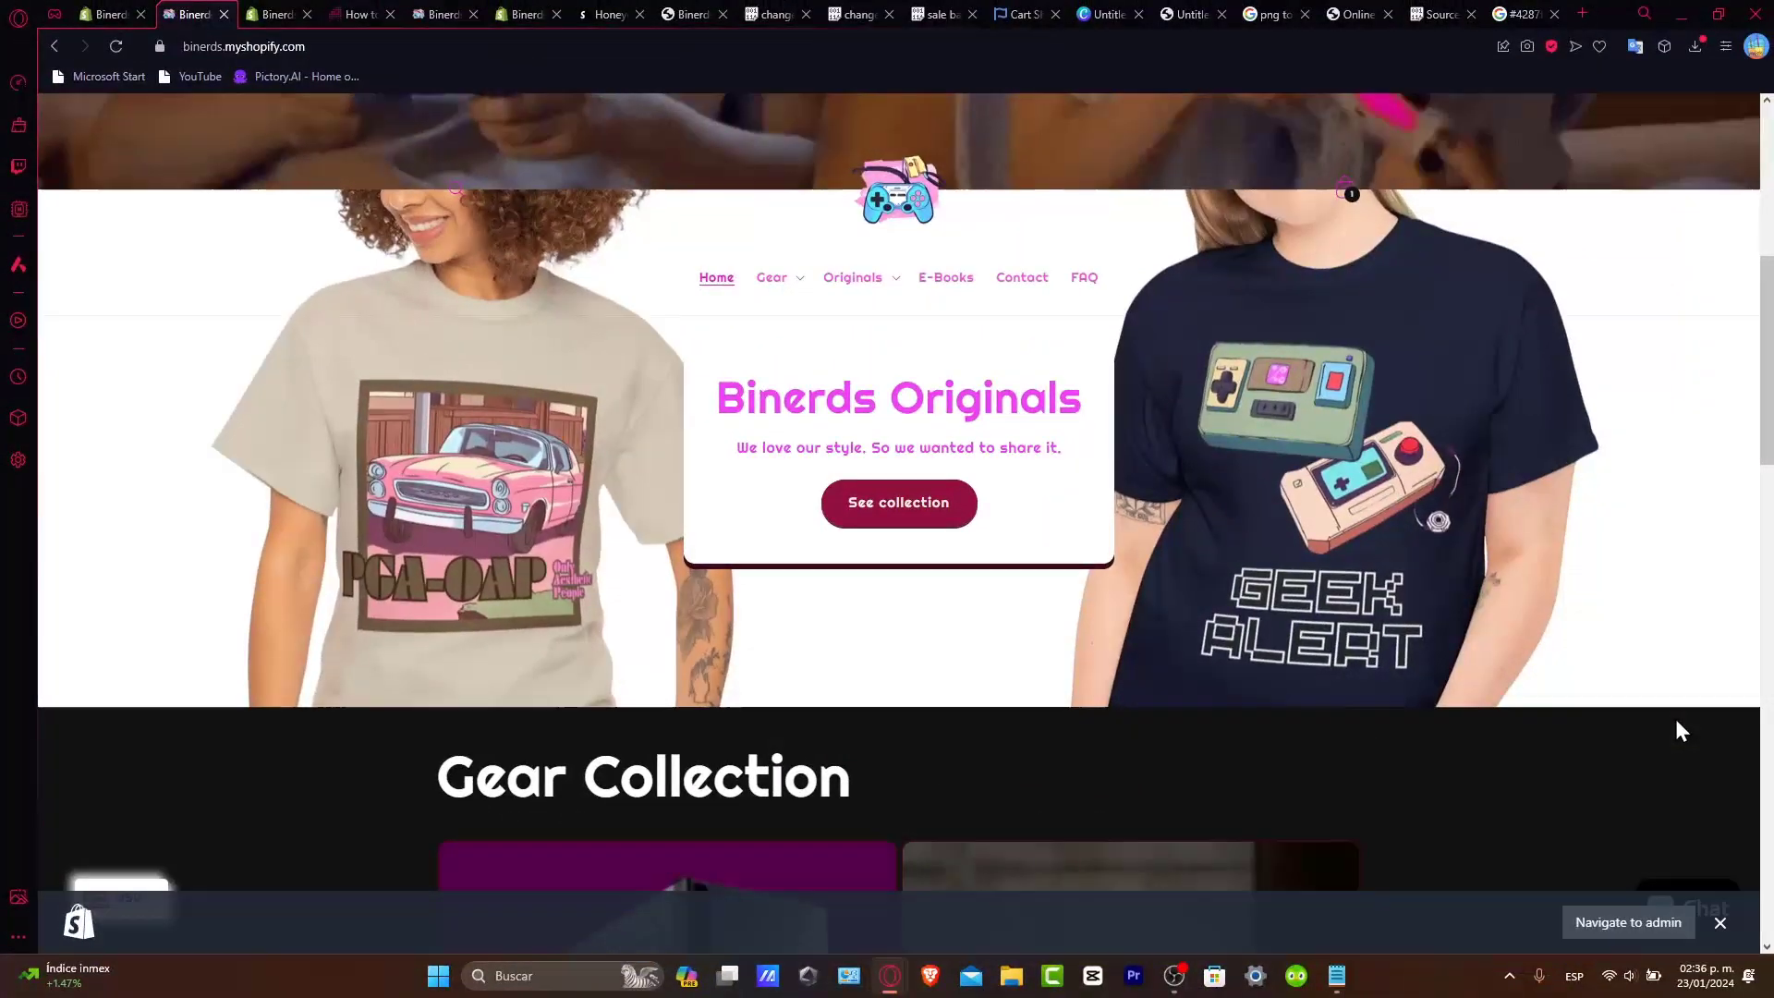
pyautogui.scroll(-3, 1244, 745)
pyautogui.scroll(-3, 1245, 744)
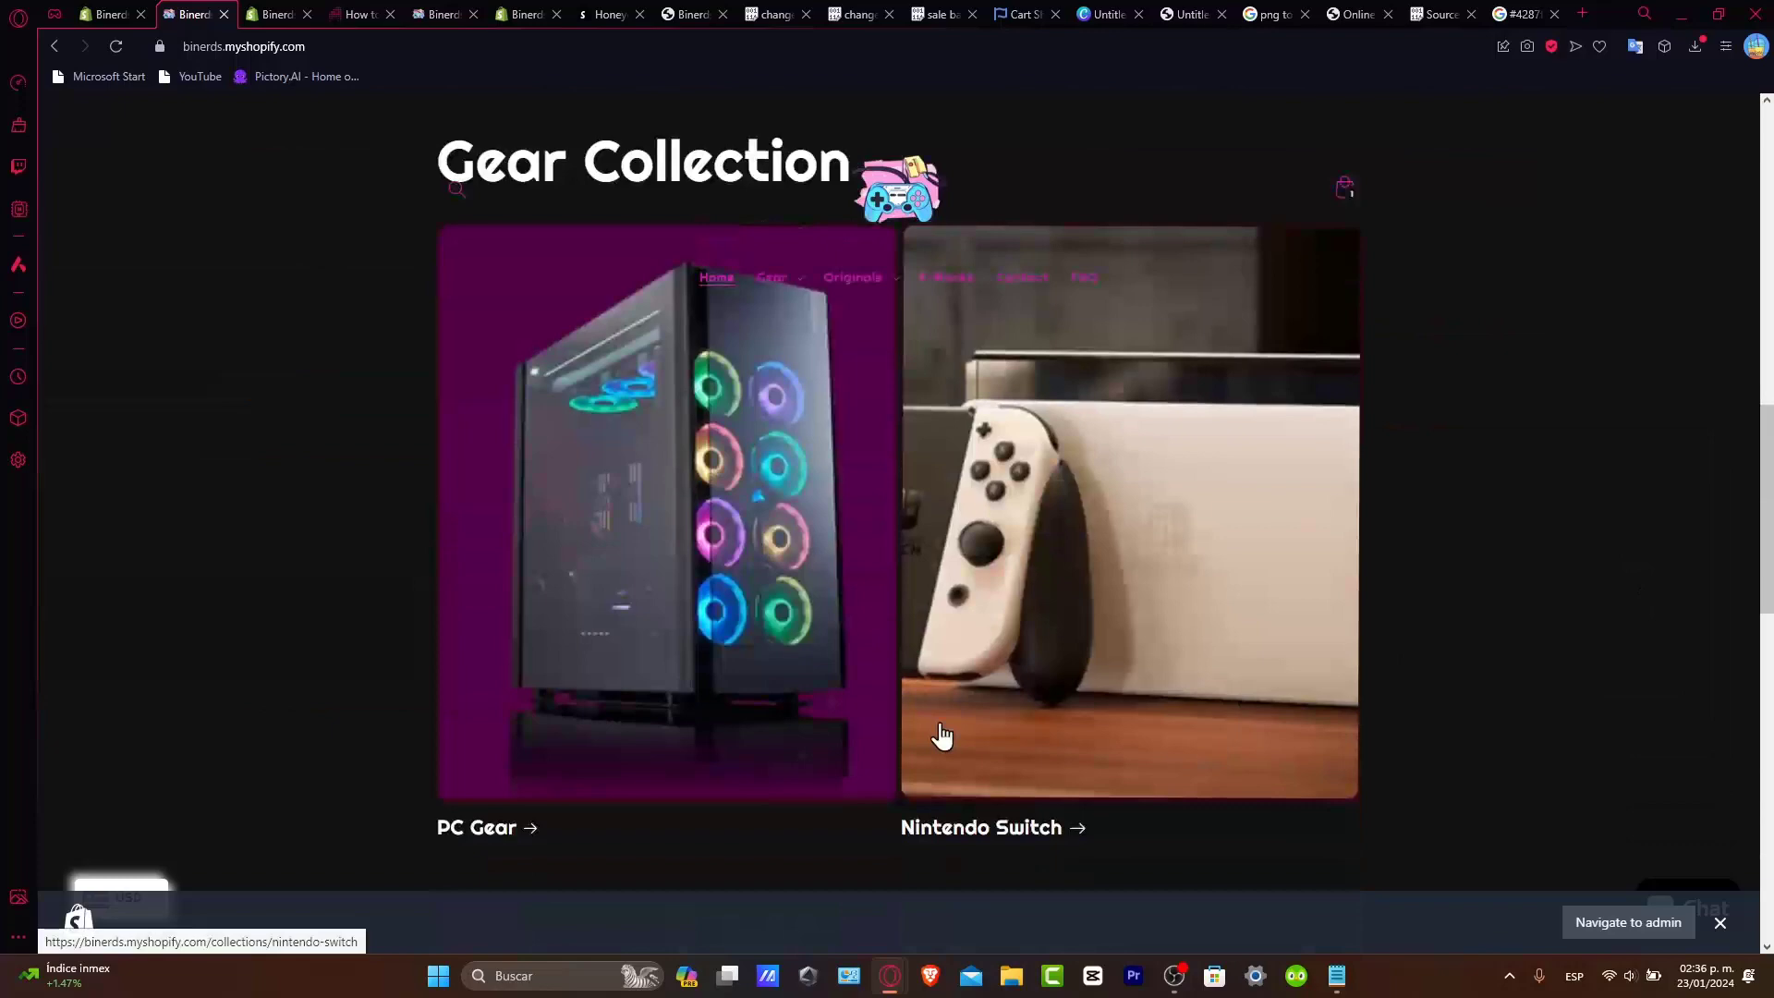
pyautogui.scroll(3, 942, 740)
pyautogui.scroll(-2, 914, 559)
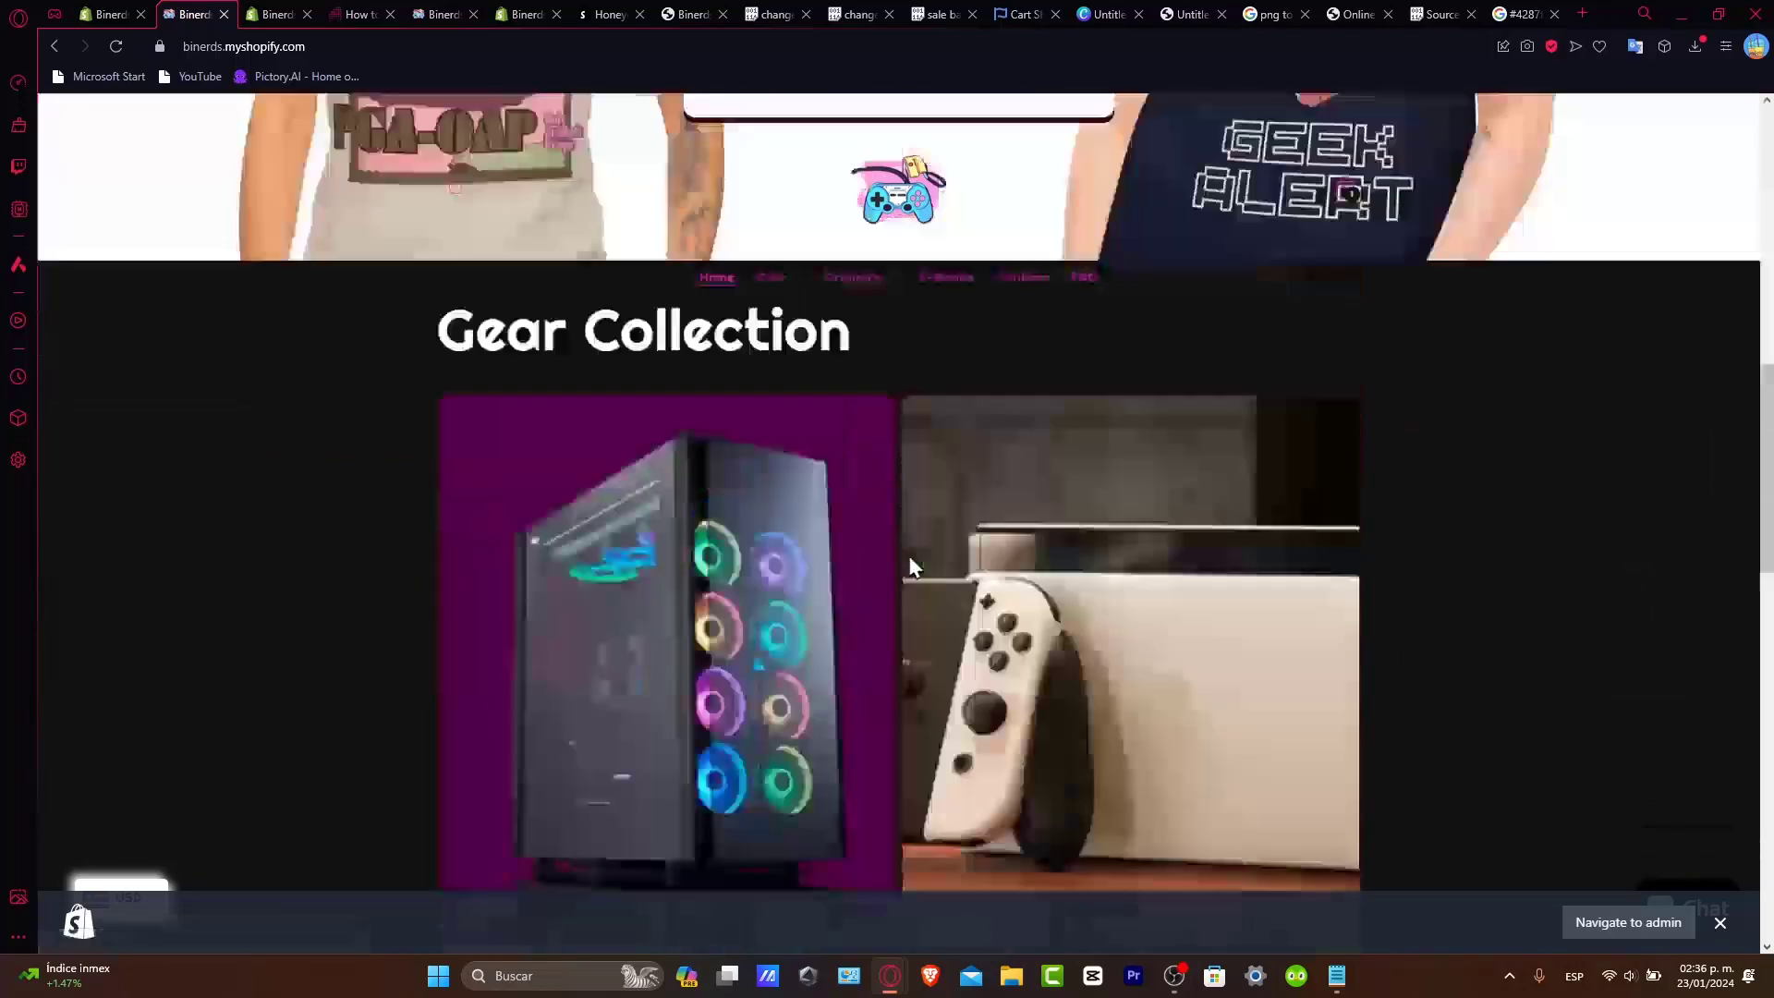
pyautogui.scroll(5, 872, 261)
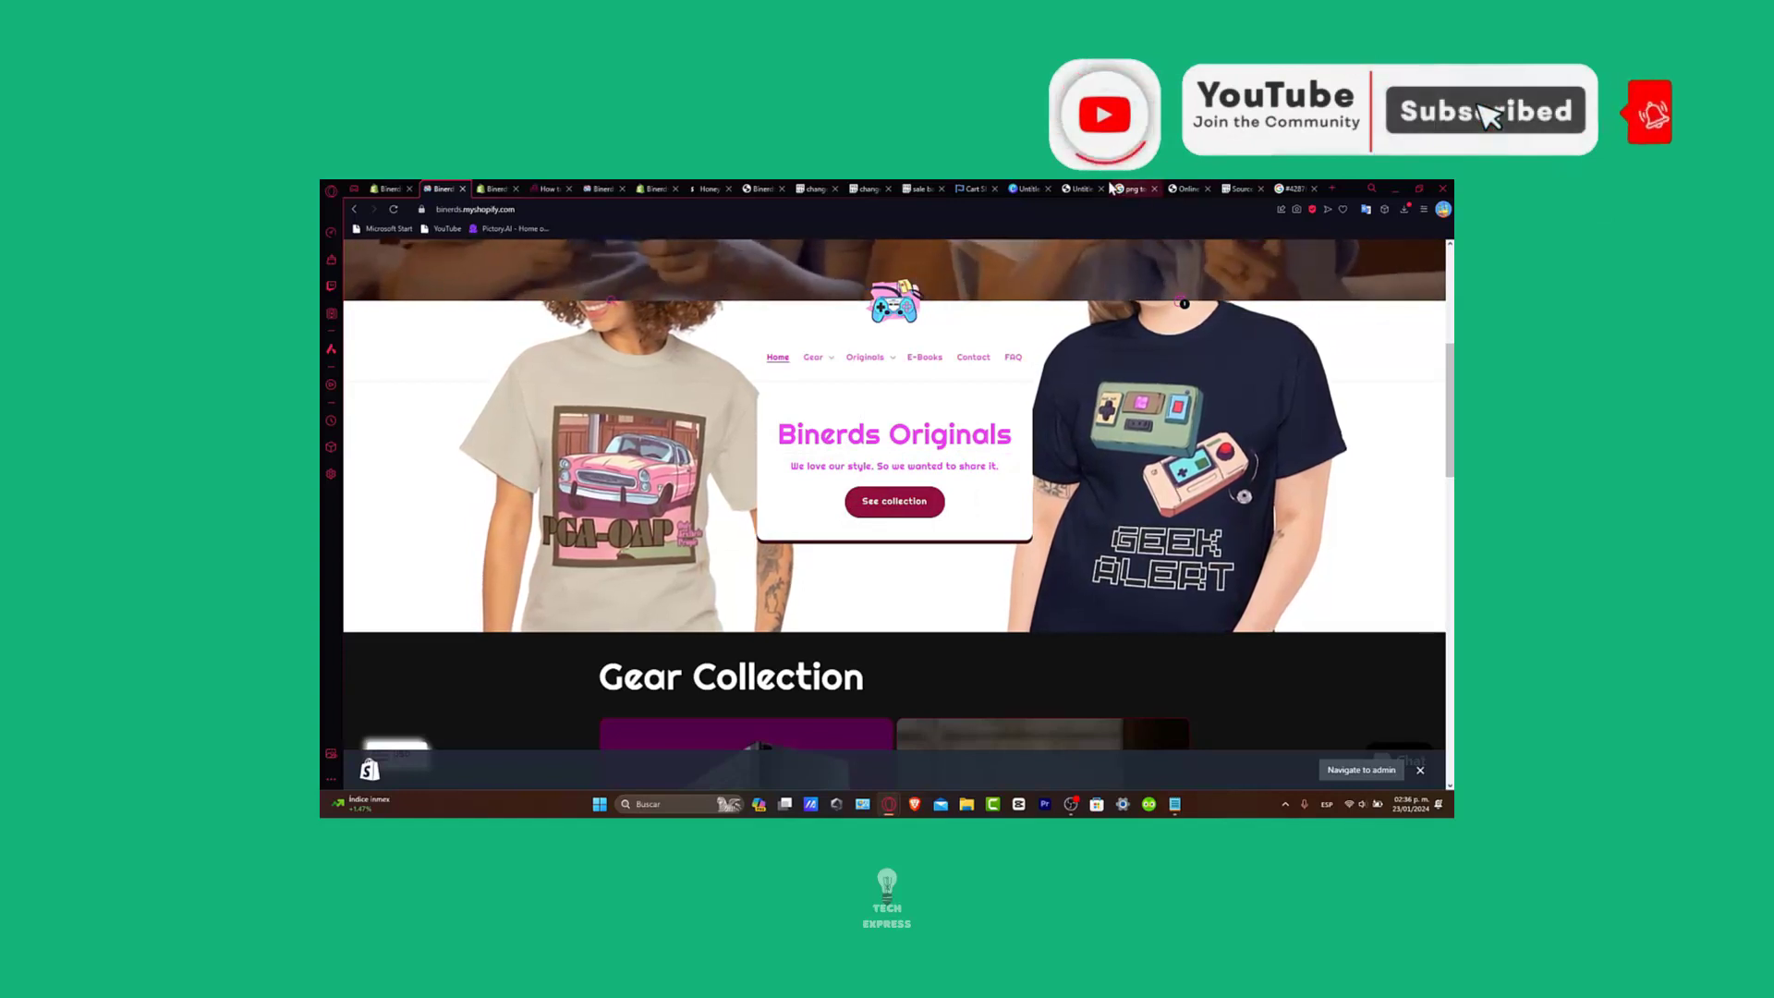
# - Glance at the sale badge and 'change text on any section' snippets, then return to Themes admin
pyautogui.click(947, 188)
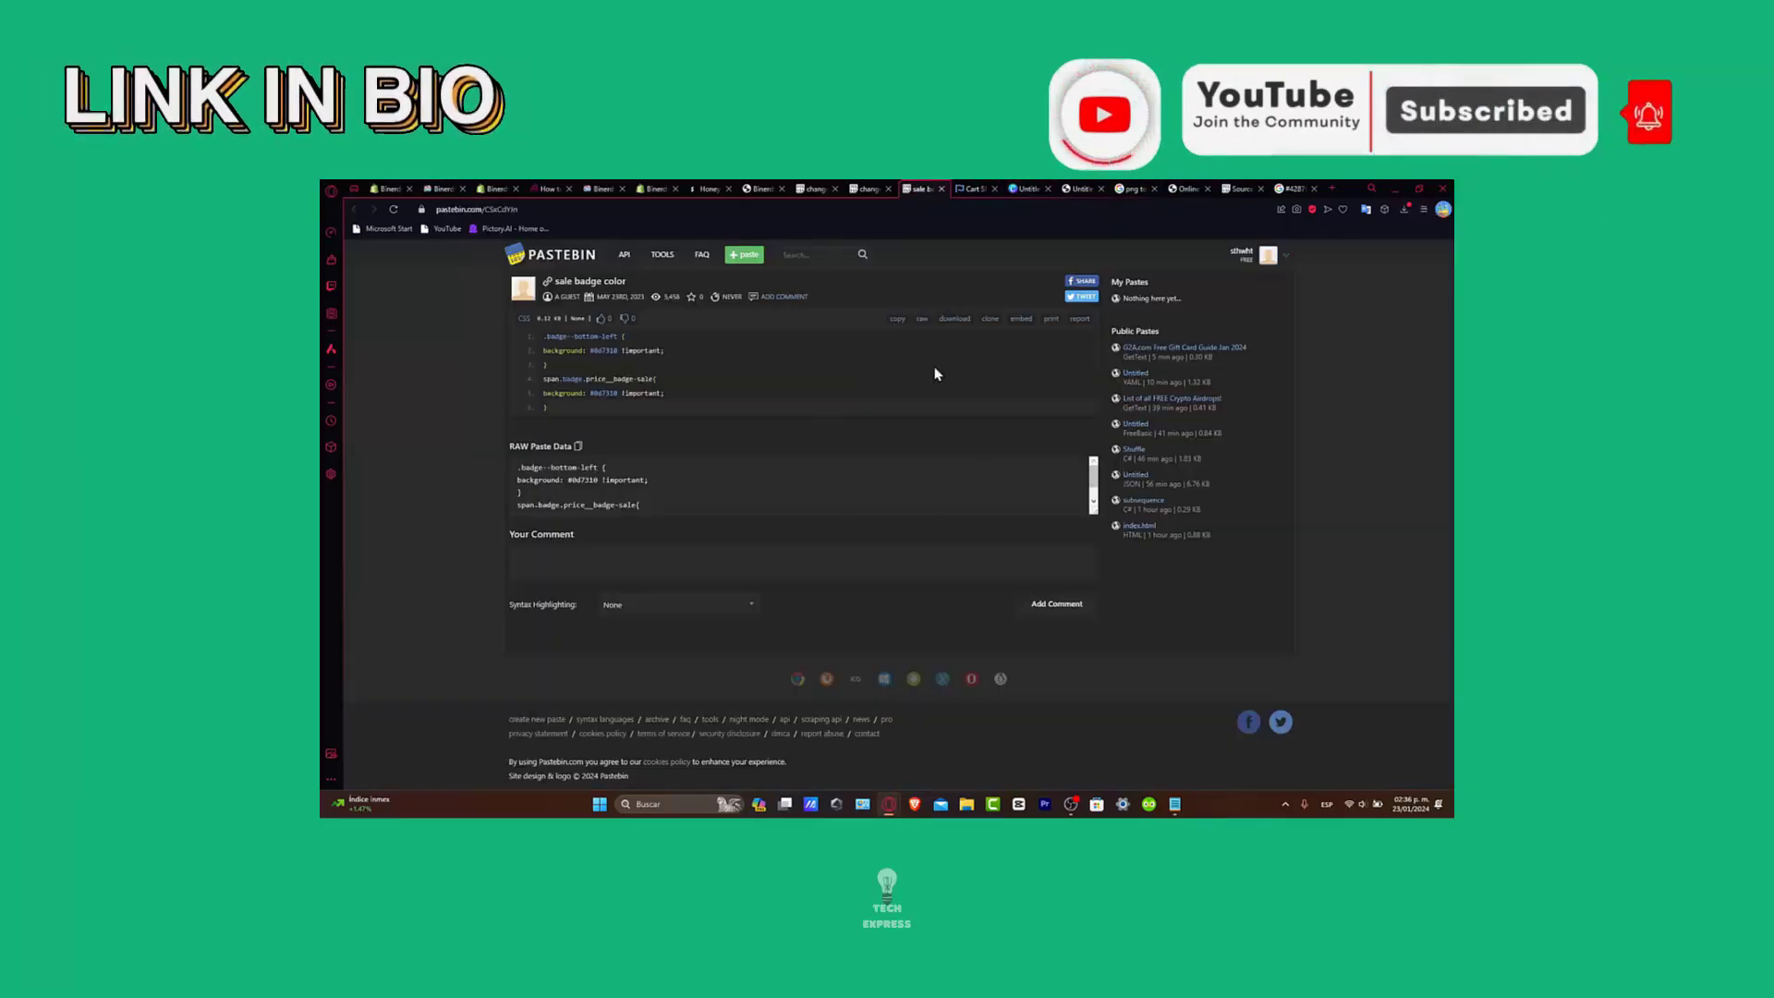
pyautogui.click(867, 189)
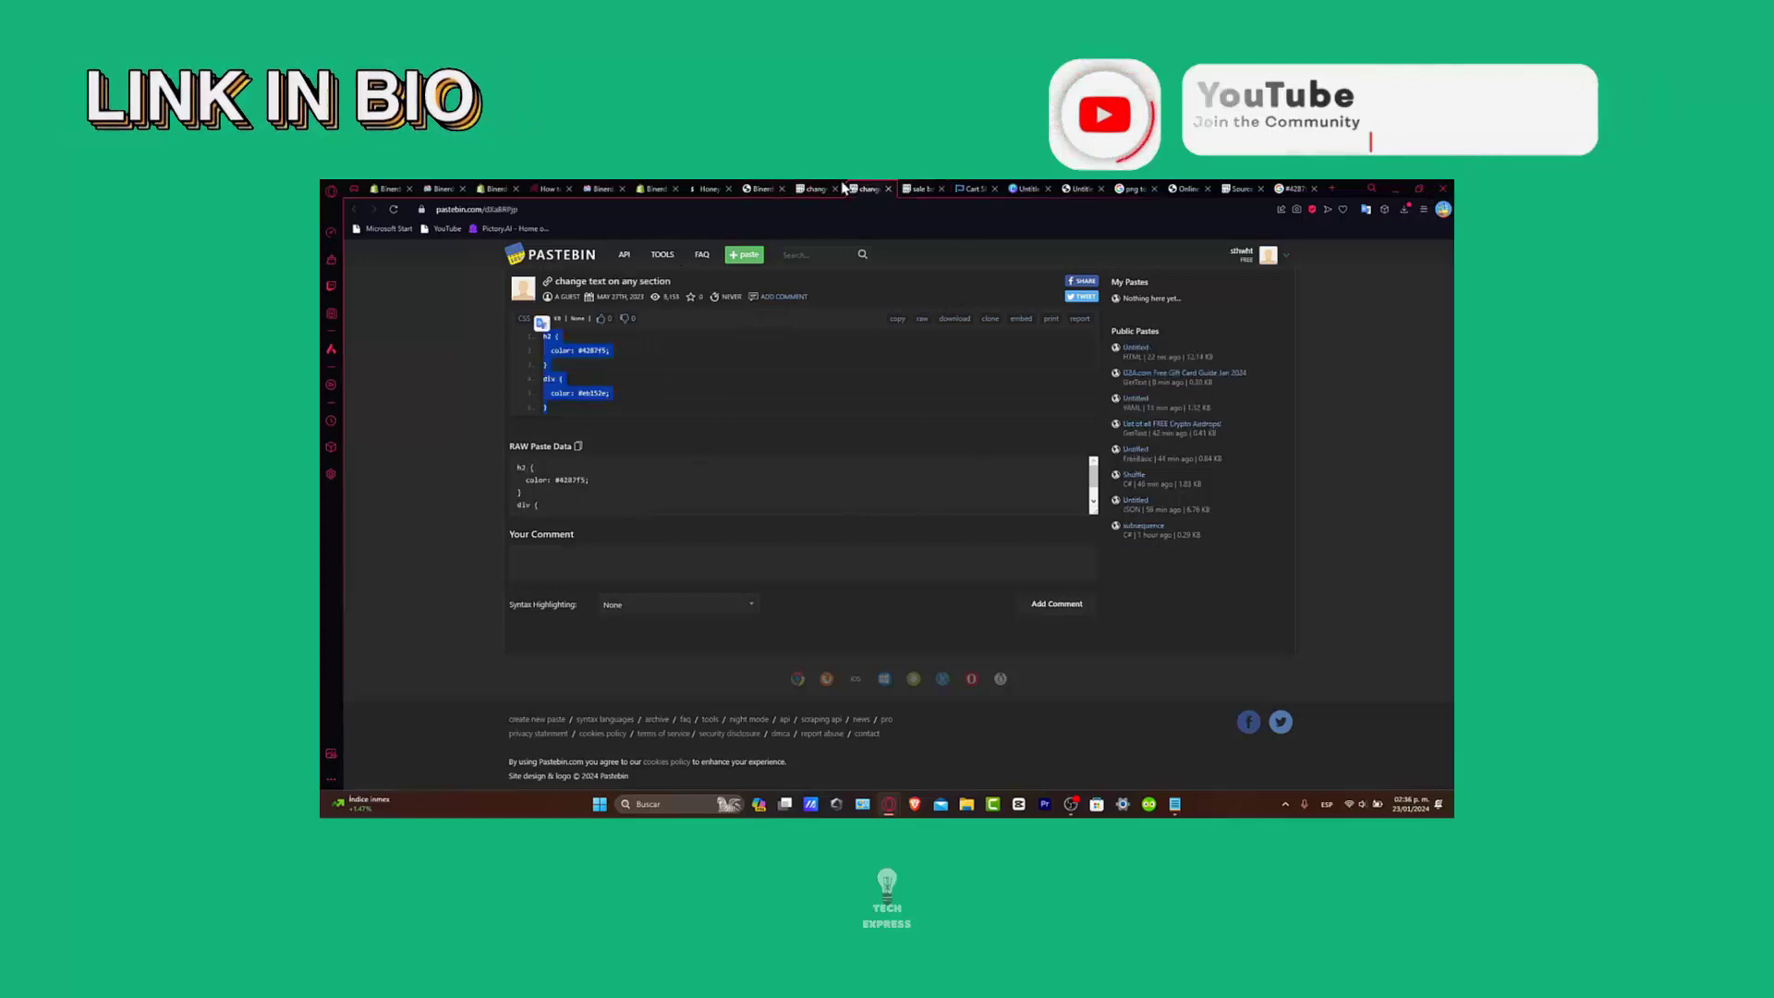
pyautogui.click(397, 189)
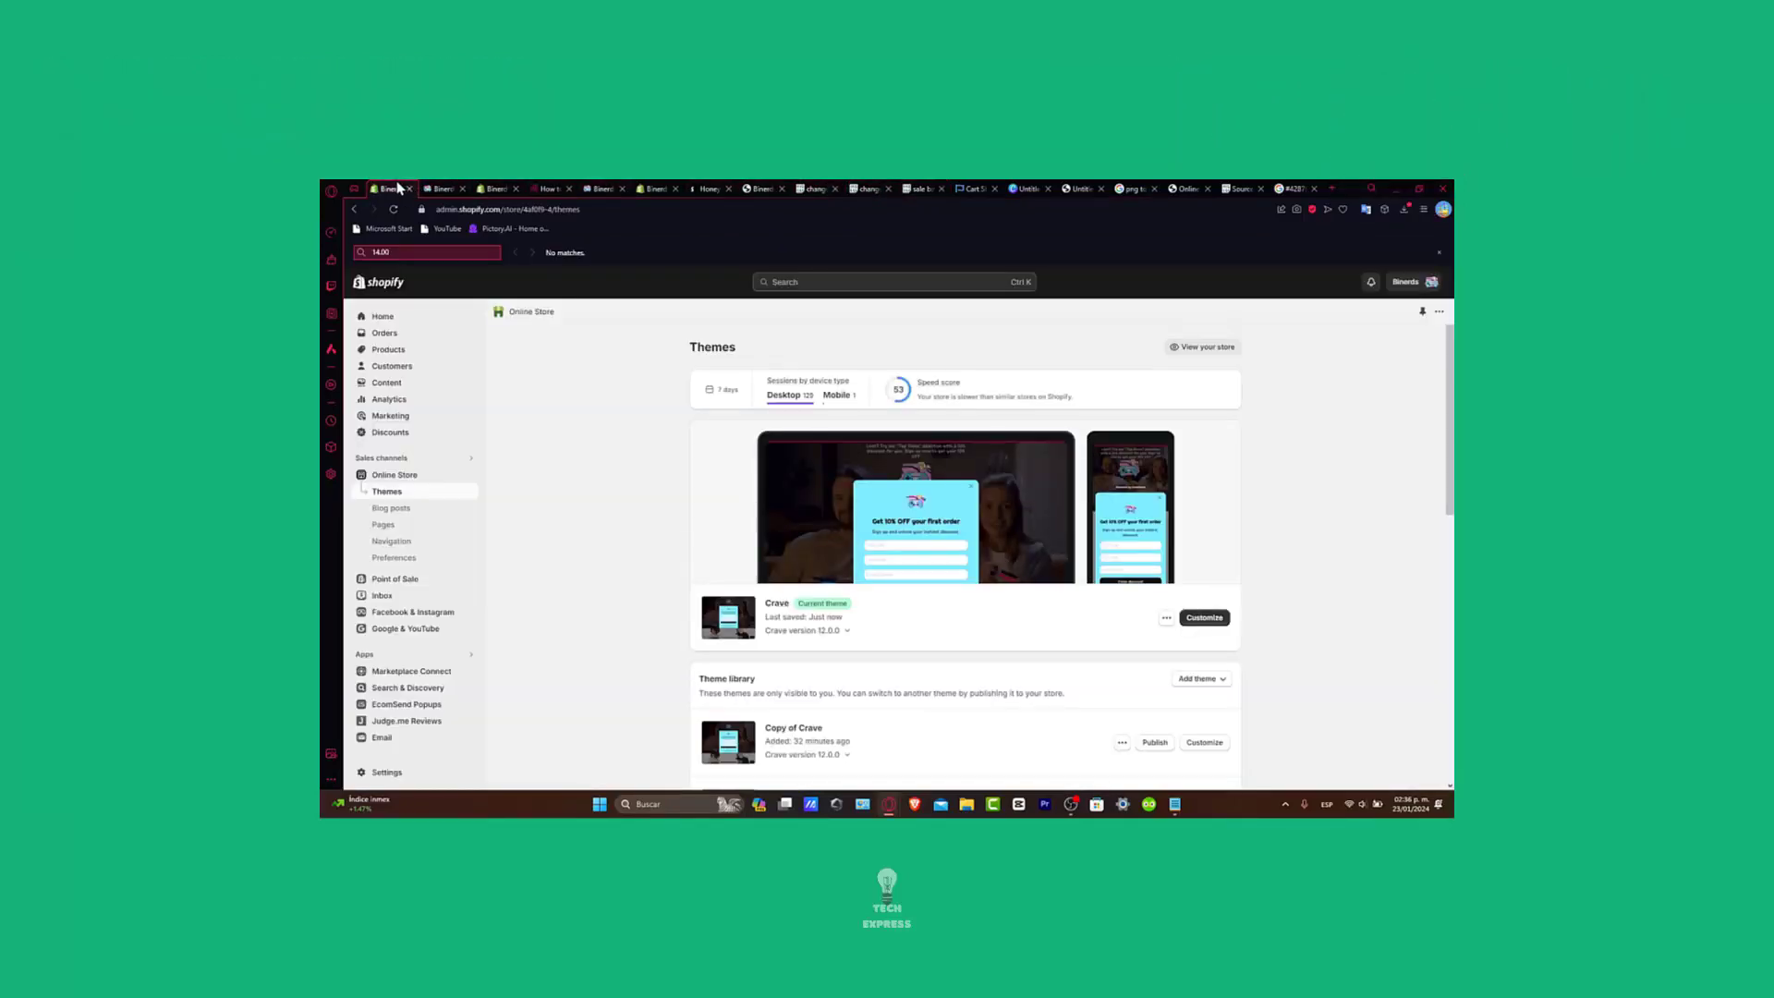